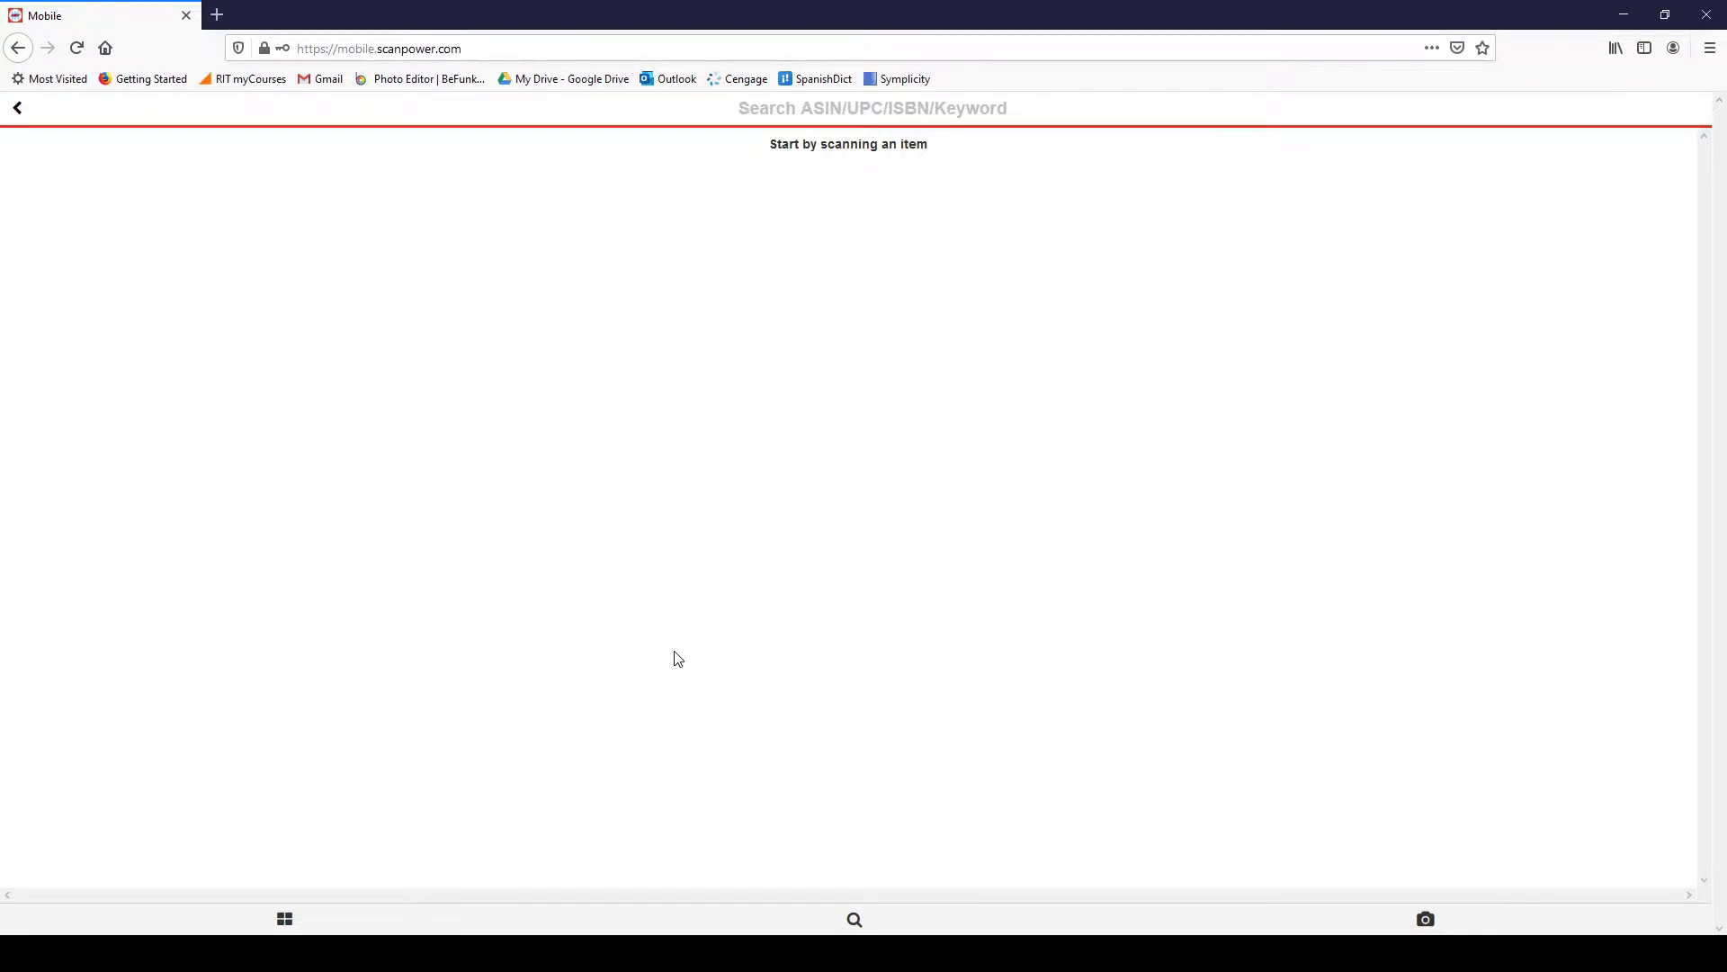
Open the Accept/Reject rules from the settings and rename the Default rule group to "Jakes Cool Ruleset".
{"action": "left_click", "coordinate": [310, 918]}
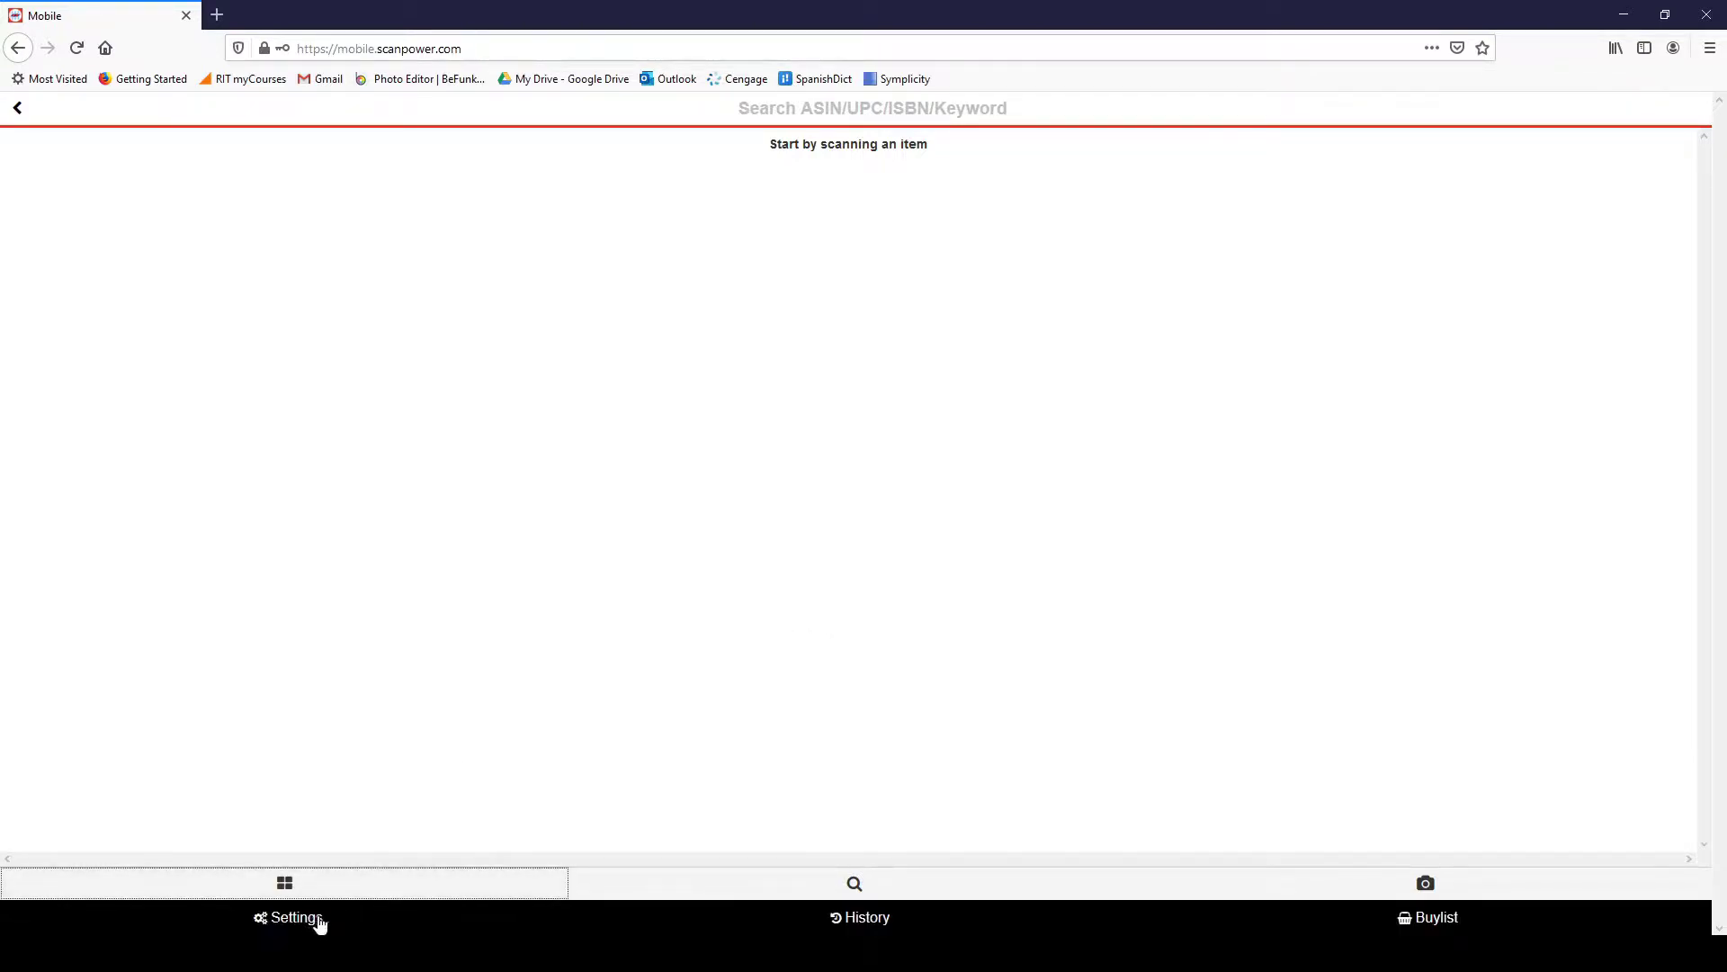
{"action": "left_click", "coordinate": [325, 922]}
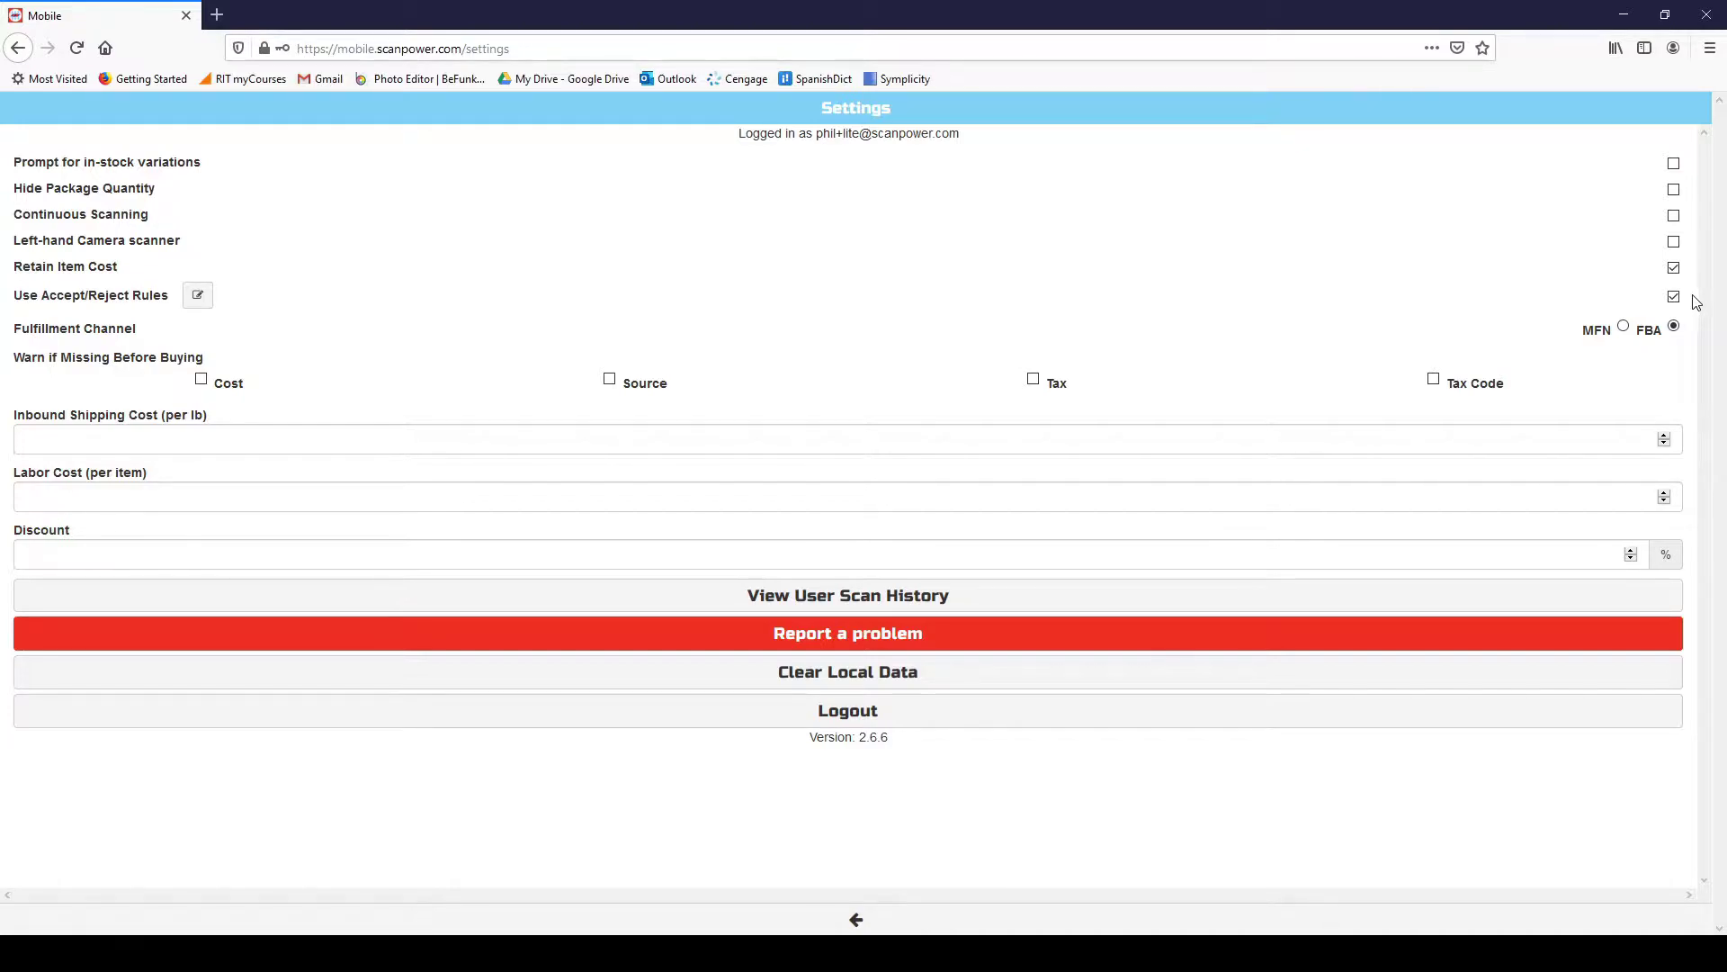
{"action": "left_click", "coordinate": [199, 299]}
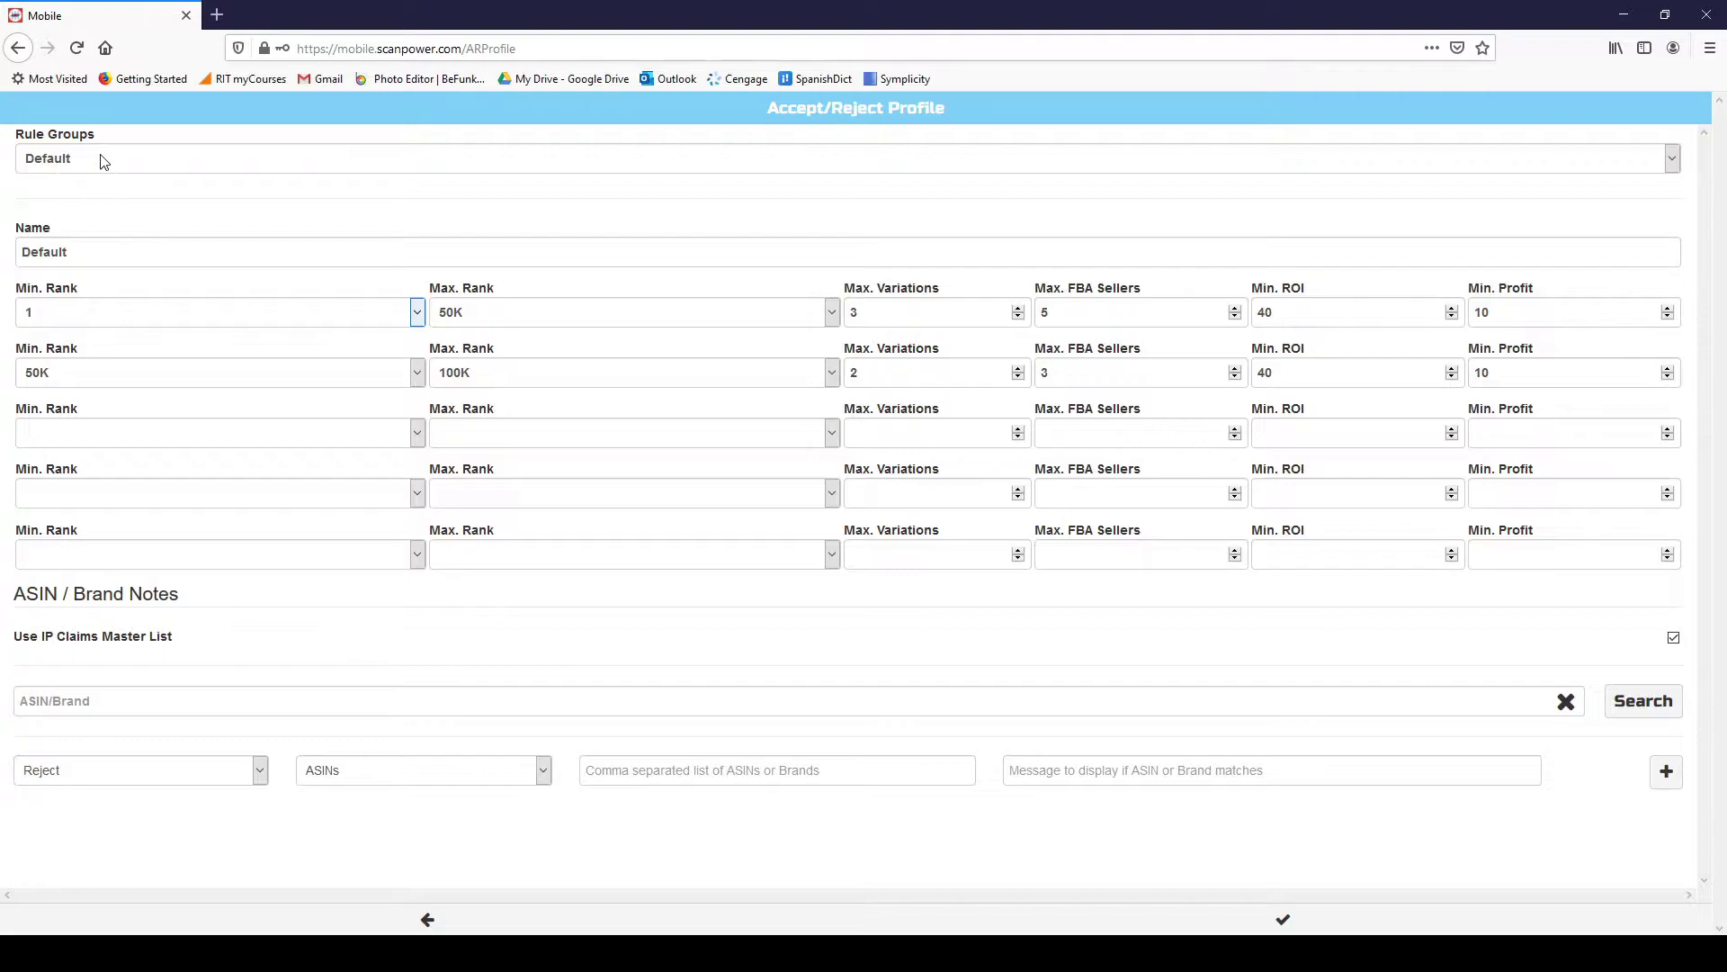
{"action": "left_click_drag", "start_coordinate": [111, 251], "coordinate": [3, 251]}
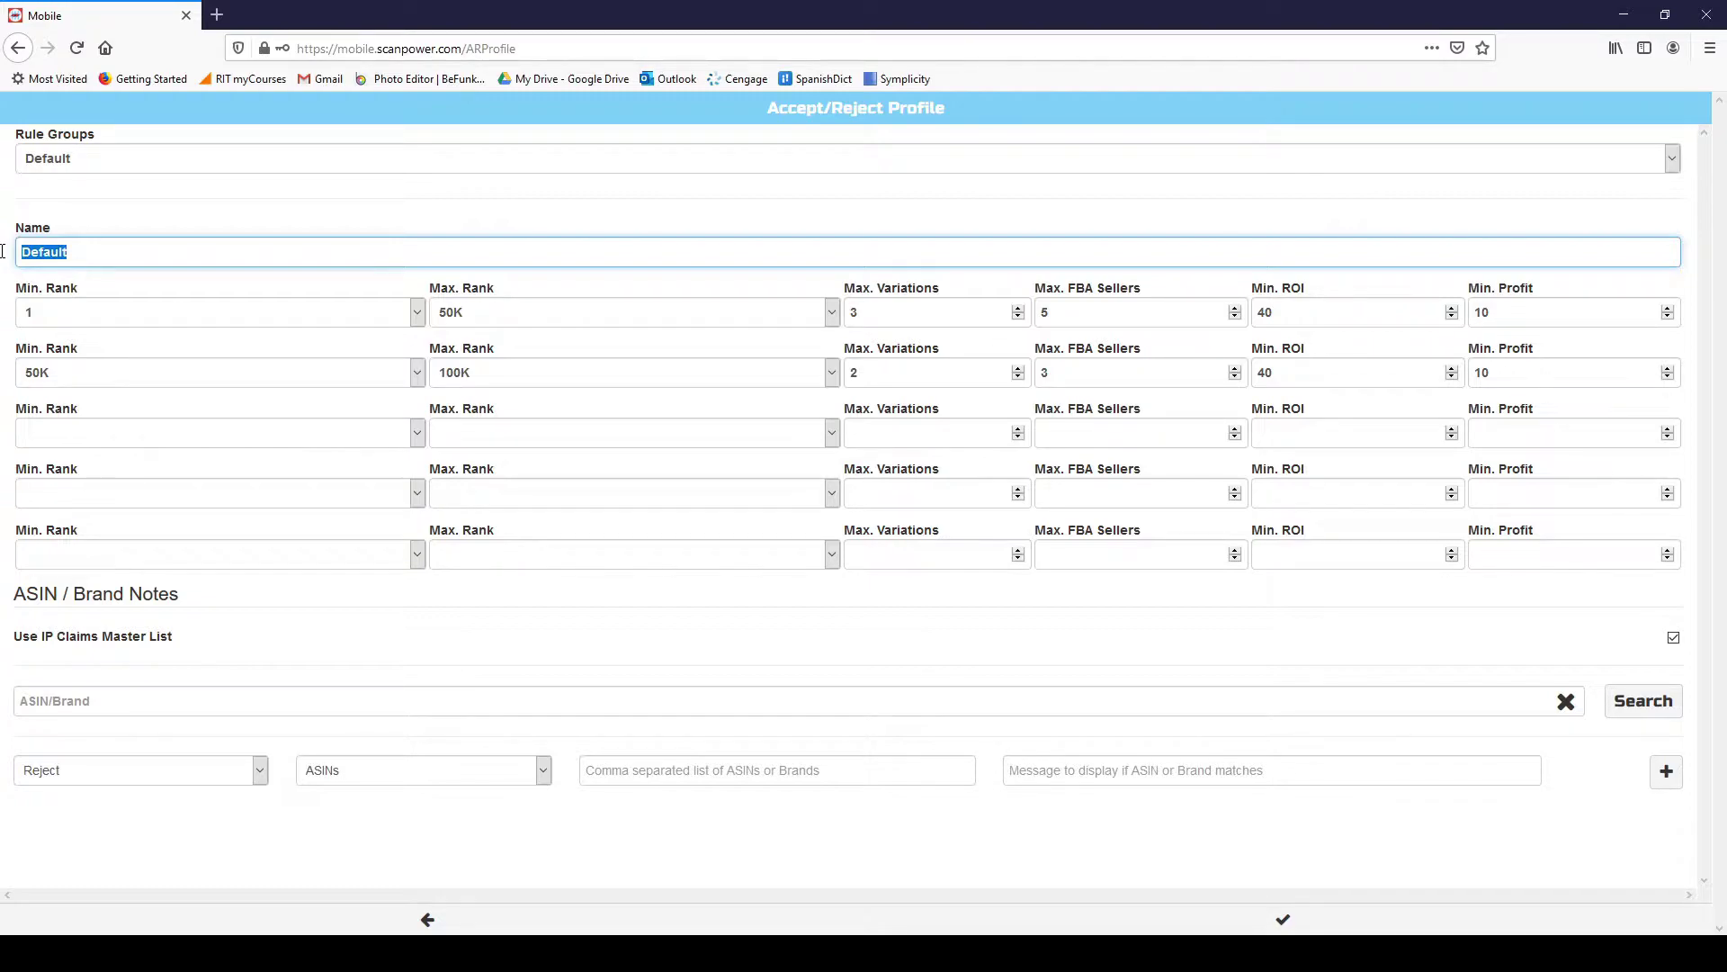
{"action": "type", "text": "Jakes Cool Ruleset"}
{"action": "left_click", "coordinate": [110, 224]}
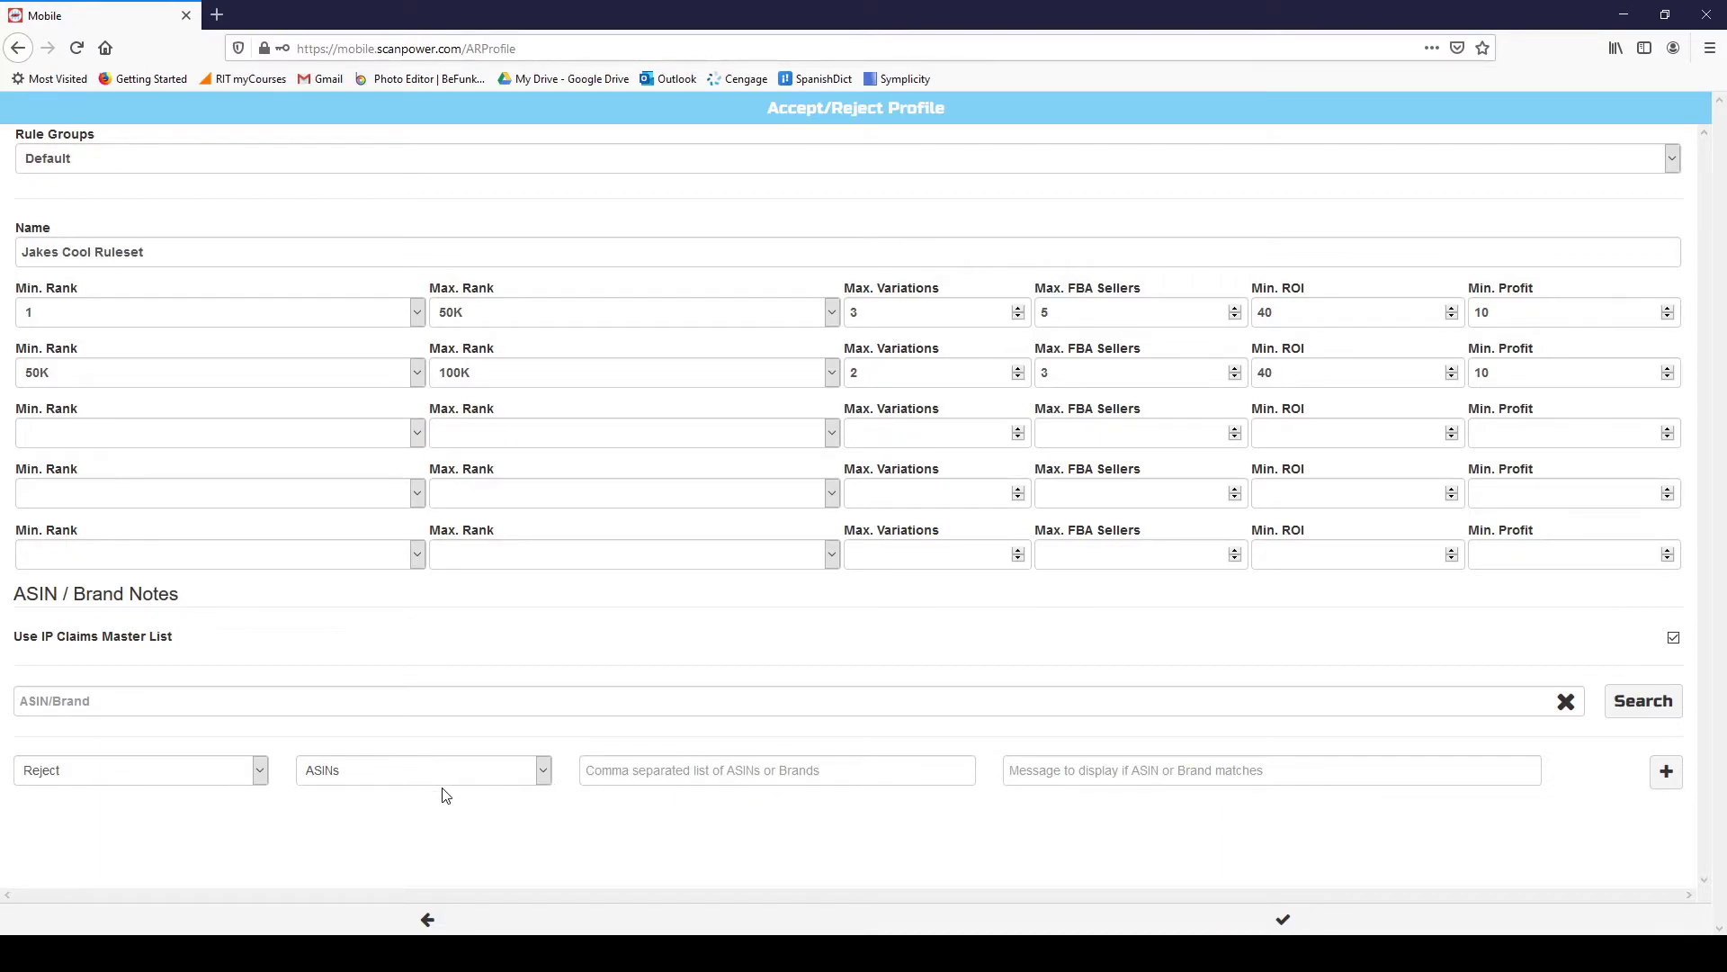
Copy ASIN B008K81P08 from the Notepad list into the Reject ASINs entry, followed by a comma.
{"action": "left_click", "coordinate": [639, 774]}
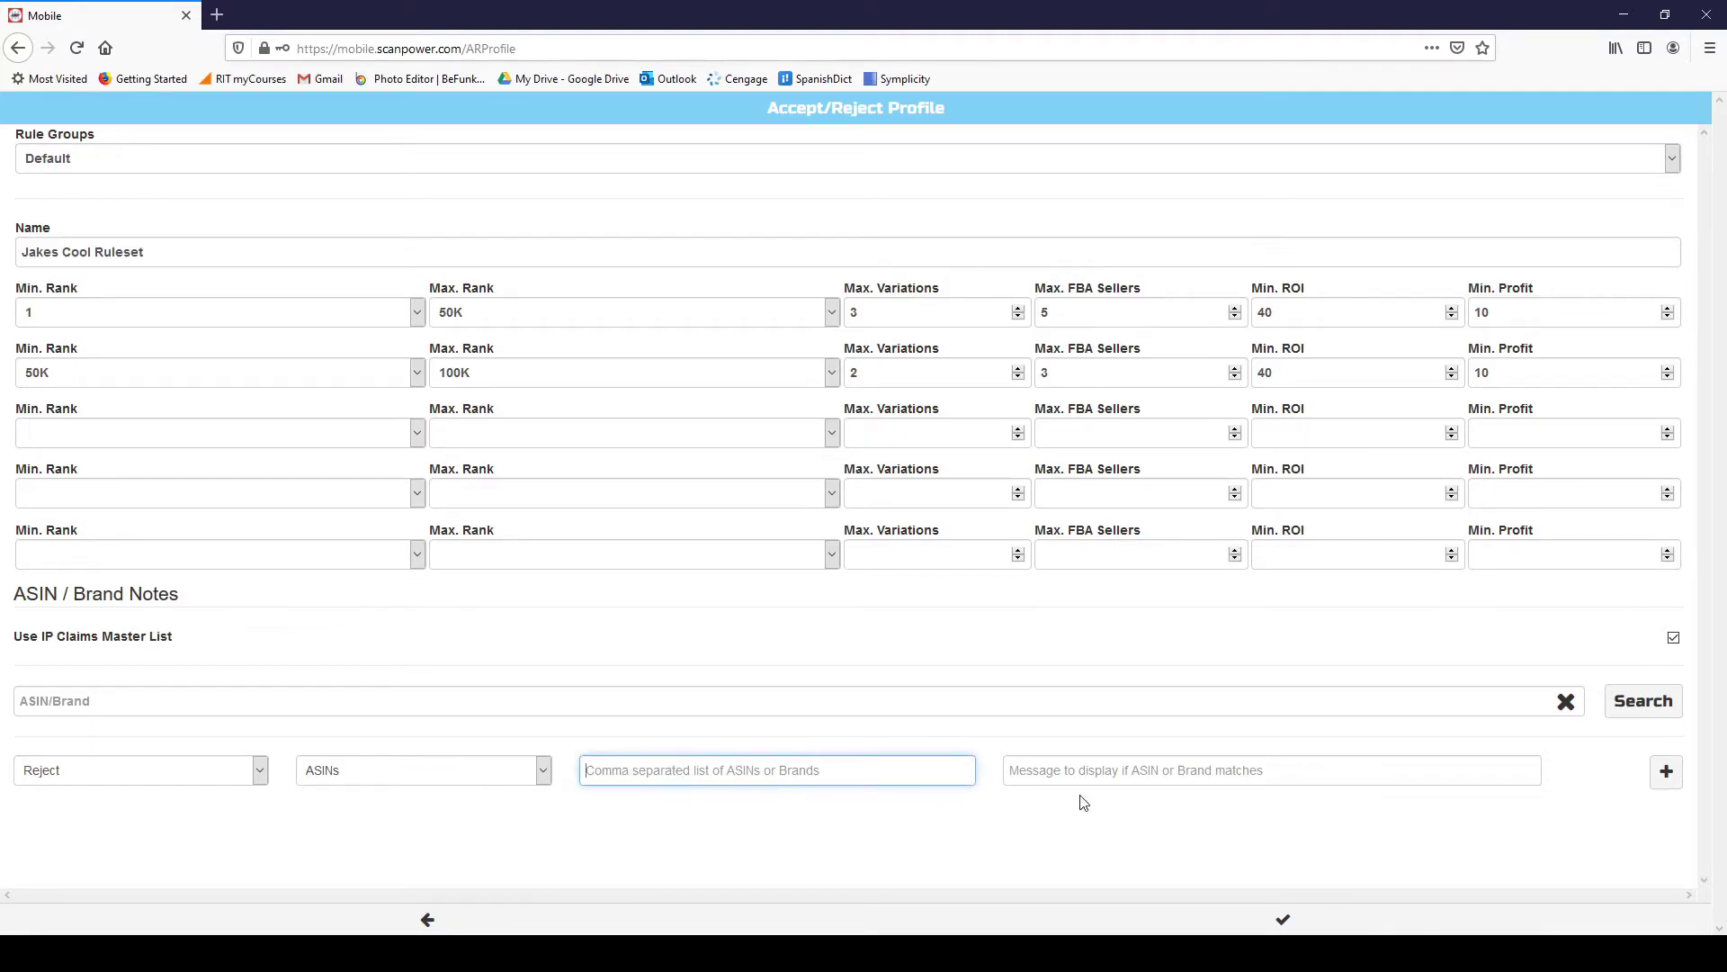
{"action": "left_click", "coordinate": [1374, 951]}
{"action": "left_click_drag", "start_coordinate": [1085, 243], "coordinate": [1174, 265]}
{"action": "double_click", "coordinate": [1049, 290]}
{"action": "key", "text": "ctrl+c"}
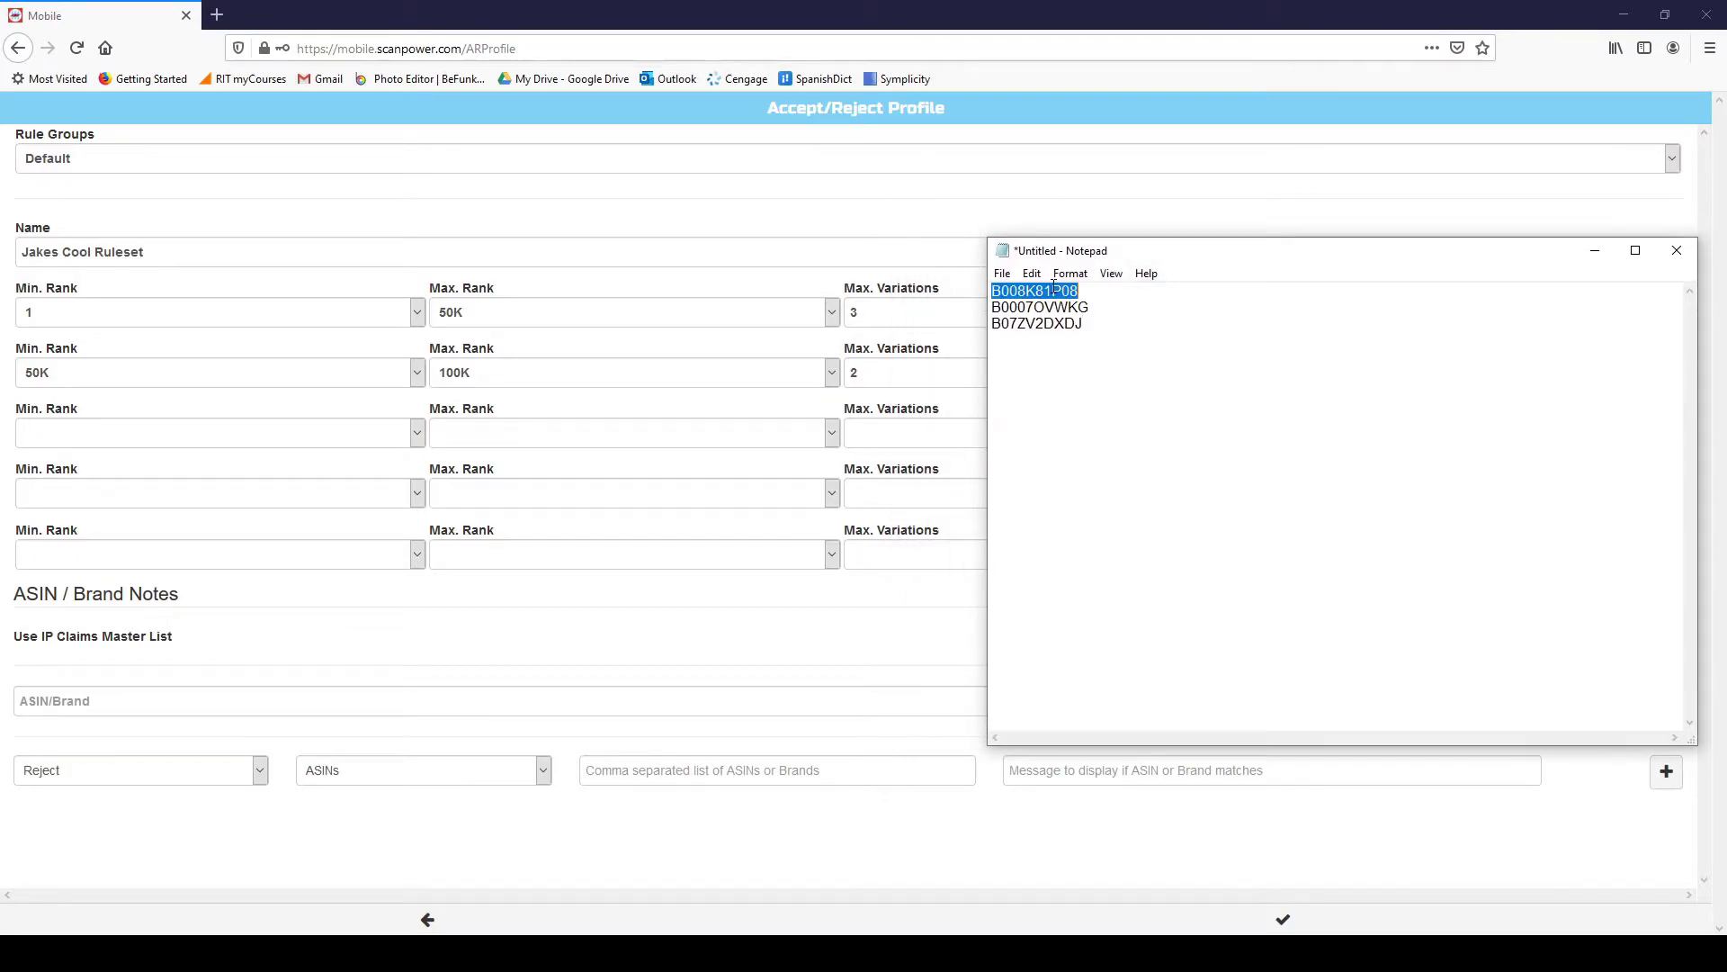
{"action": "left_click", "coordinate": [623, 773]}
{"action": "key", "text": "ctrl+v"}
{"action": "type", "text": ","}
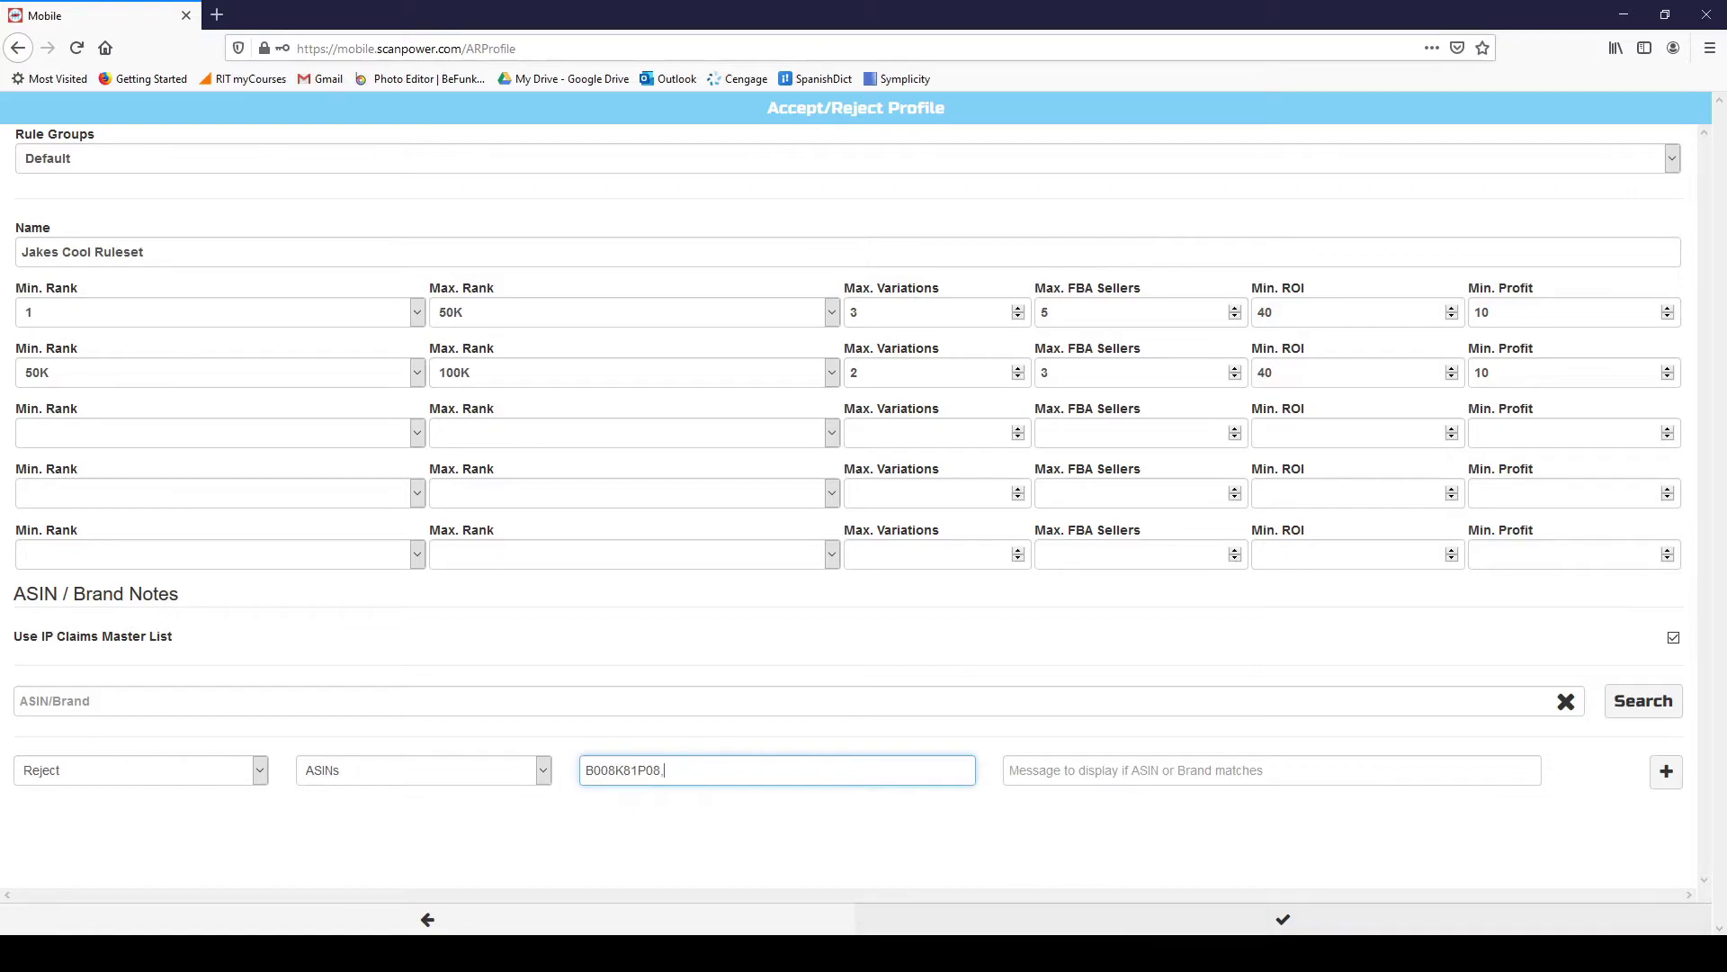
Copy ASIN B07ZV2DXDJ from Notepad and append it to the Reject ASINs entry.
{"action": "left_click", "coordinate": [1148, 928]}
{"action": "double_click", "coordinate": [1056, 325]}
{"action": "key", "text": "ctrl+c"}
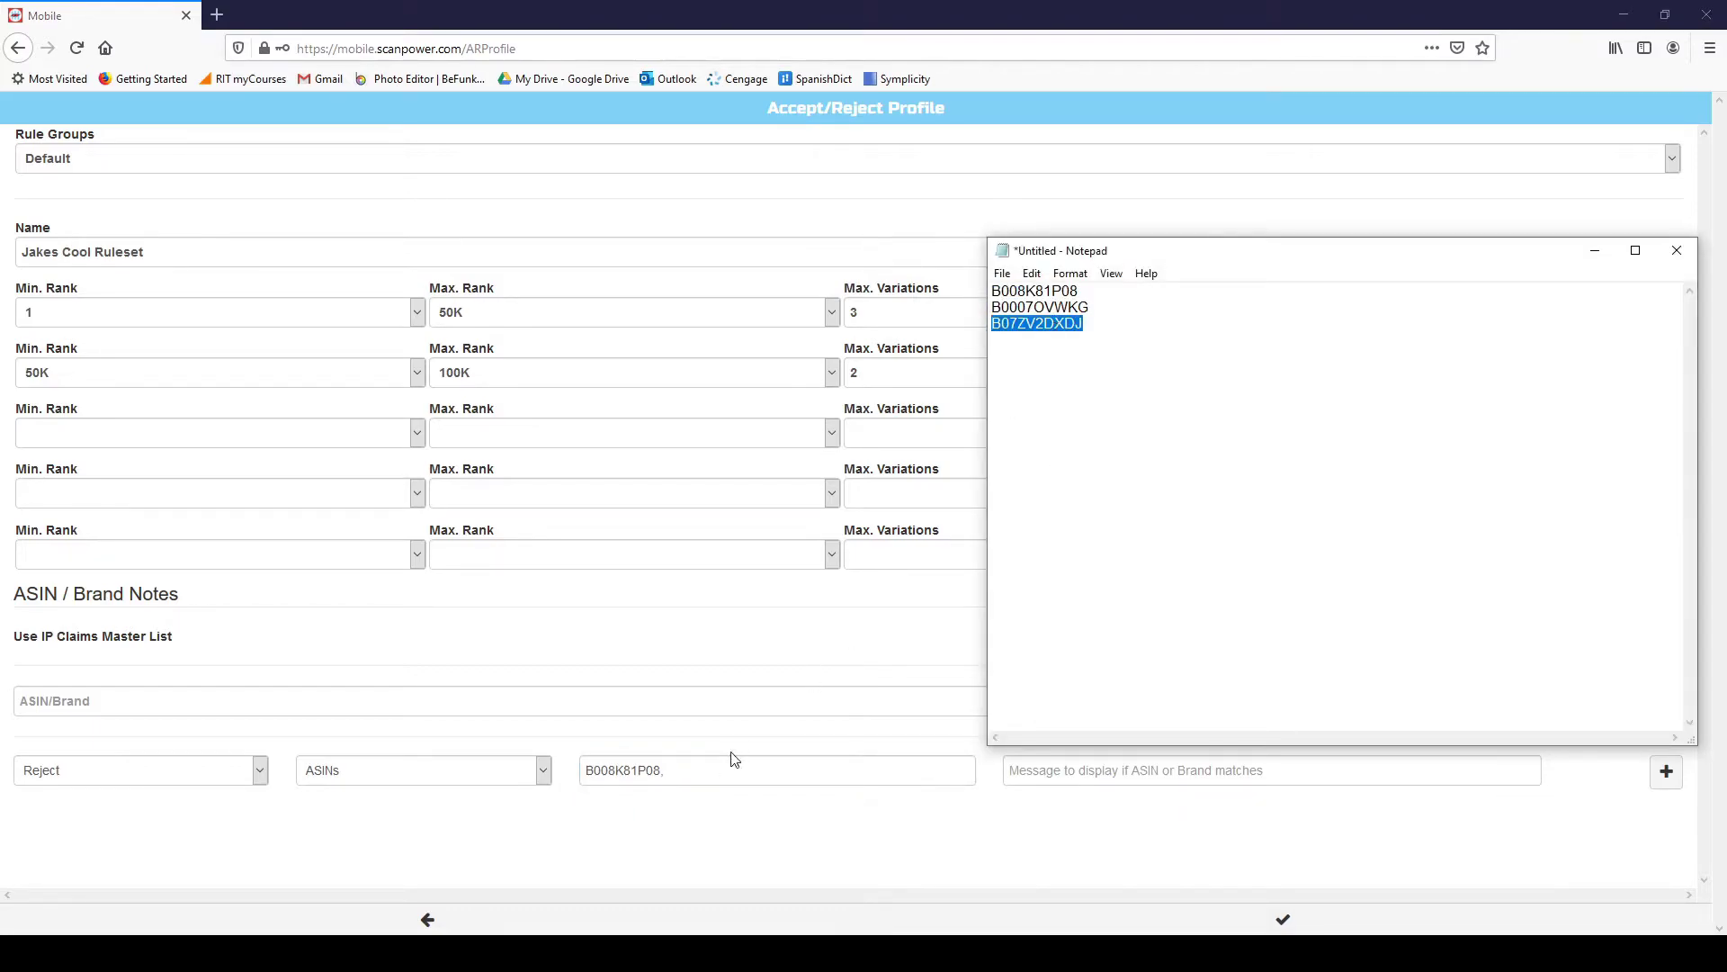
{"action": "left_click", "coordinate": [724, 771]}
{"action": "key", "text": "ctrl+v"}
Set the match message for the rejected ASINs to "REJECT THIS" and save the Accept/Reject profile.
{"action": "left_click", "coordinate": [1119, 776]}
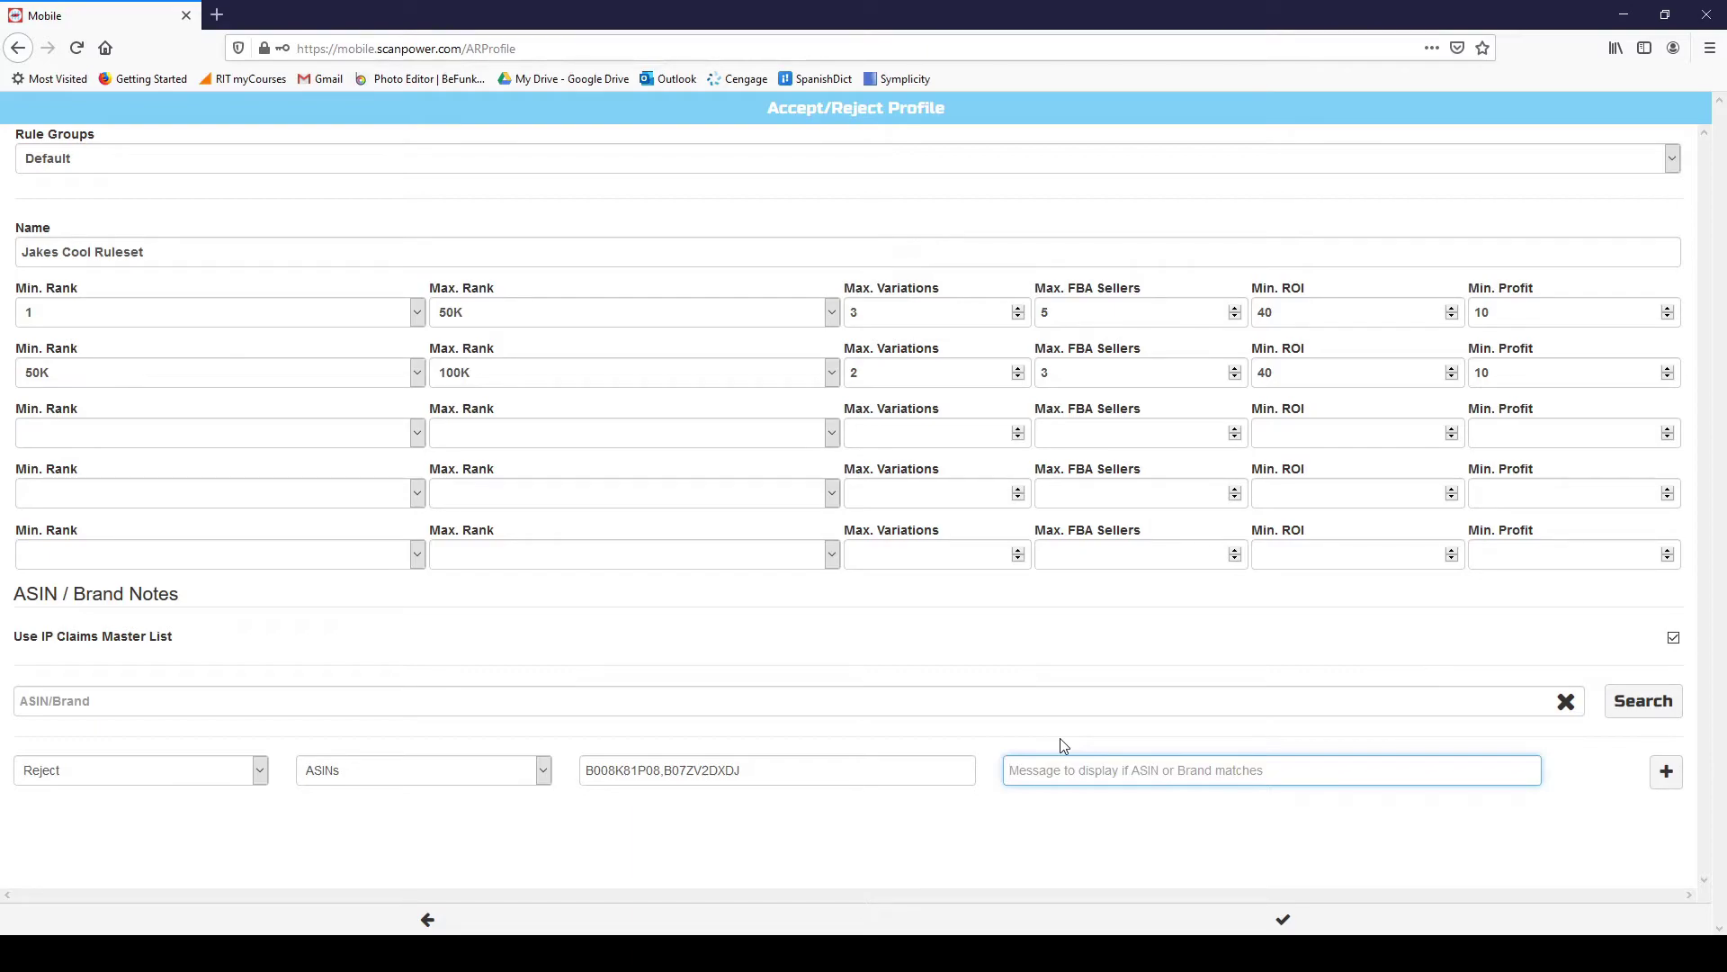
{"action": "type", "text": "REJECT THIS"}
{"action": "left_click", "coordinate": [1566, 822]}
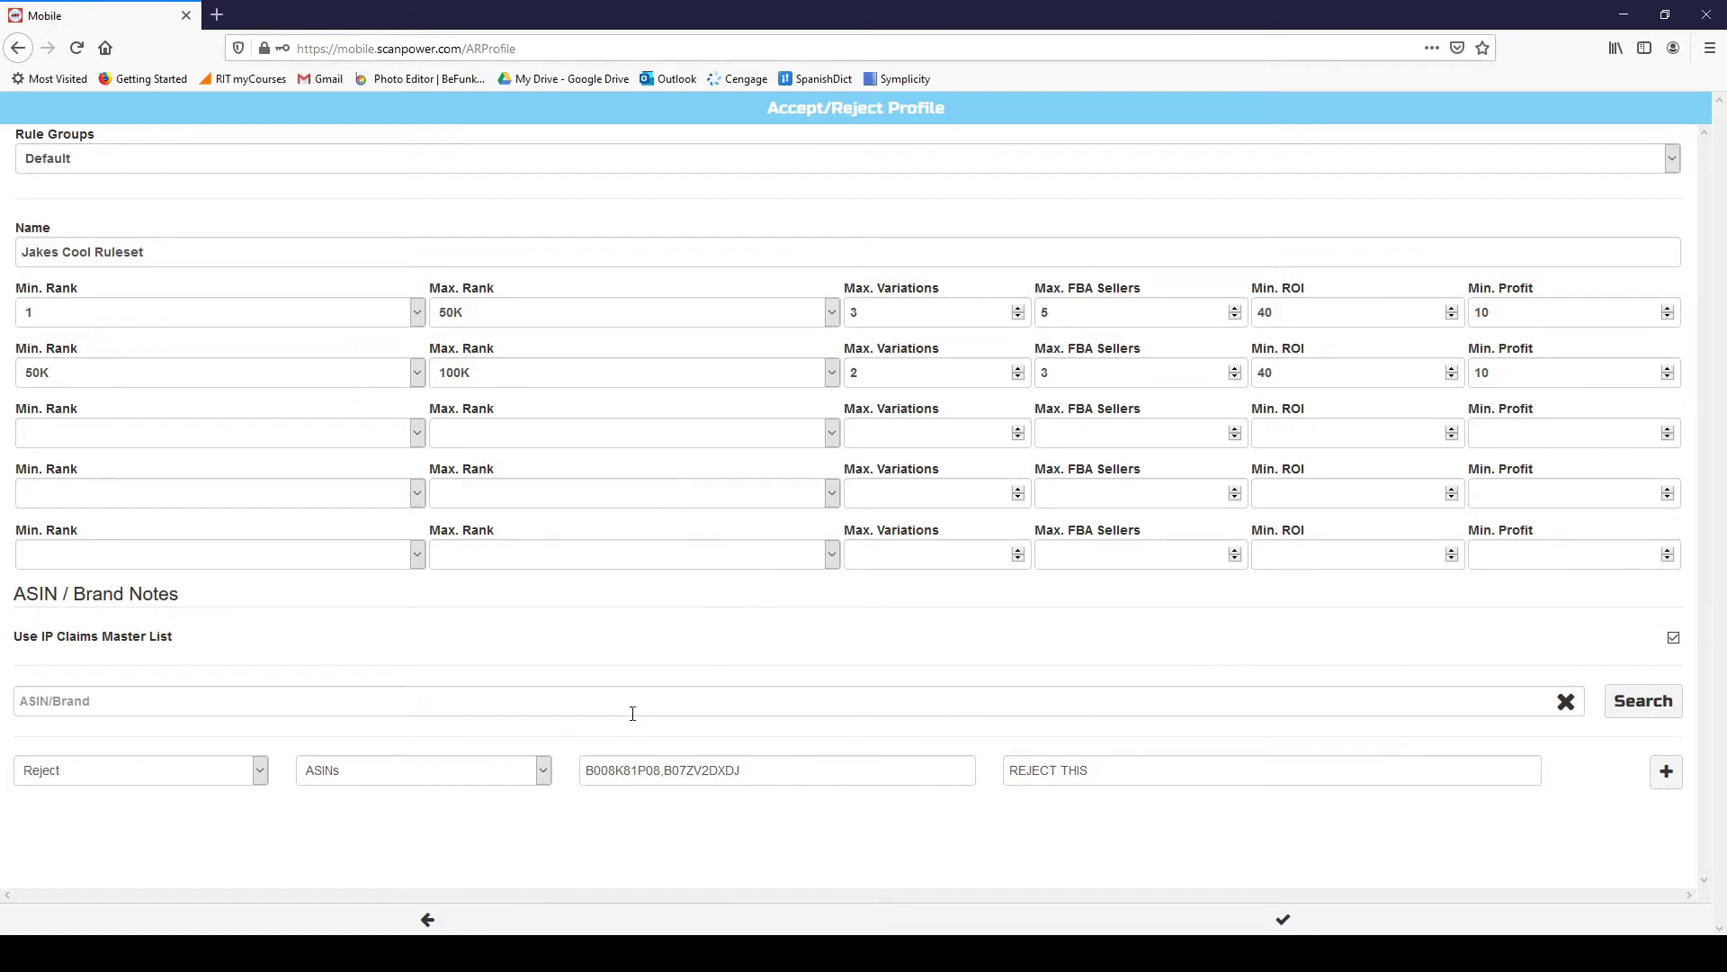
{"action": "left_click", "coordinate": [1282, 921]}
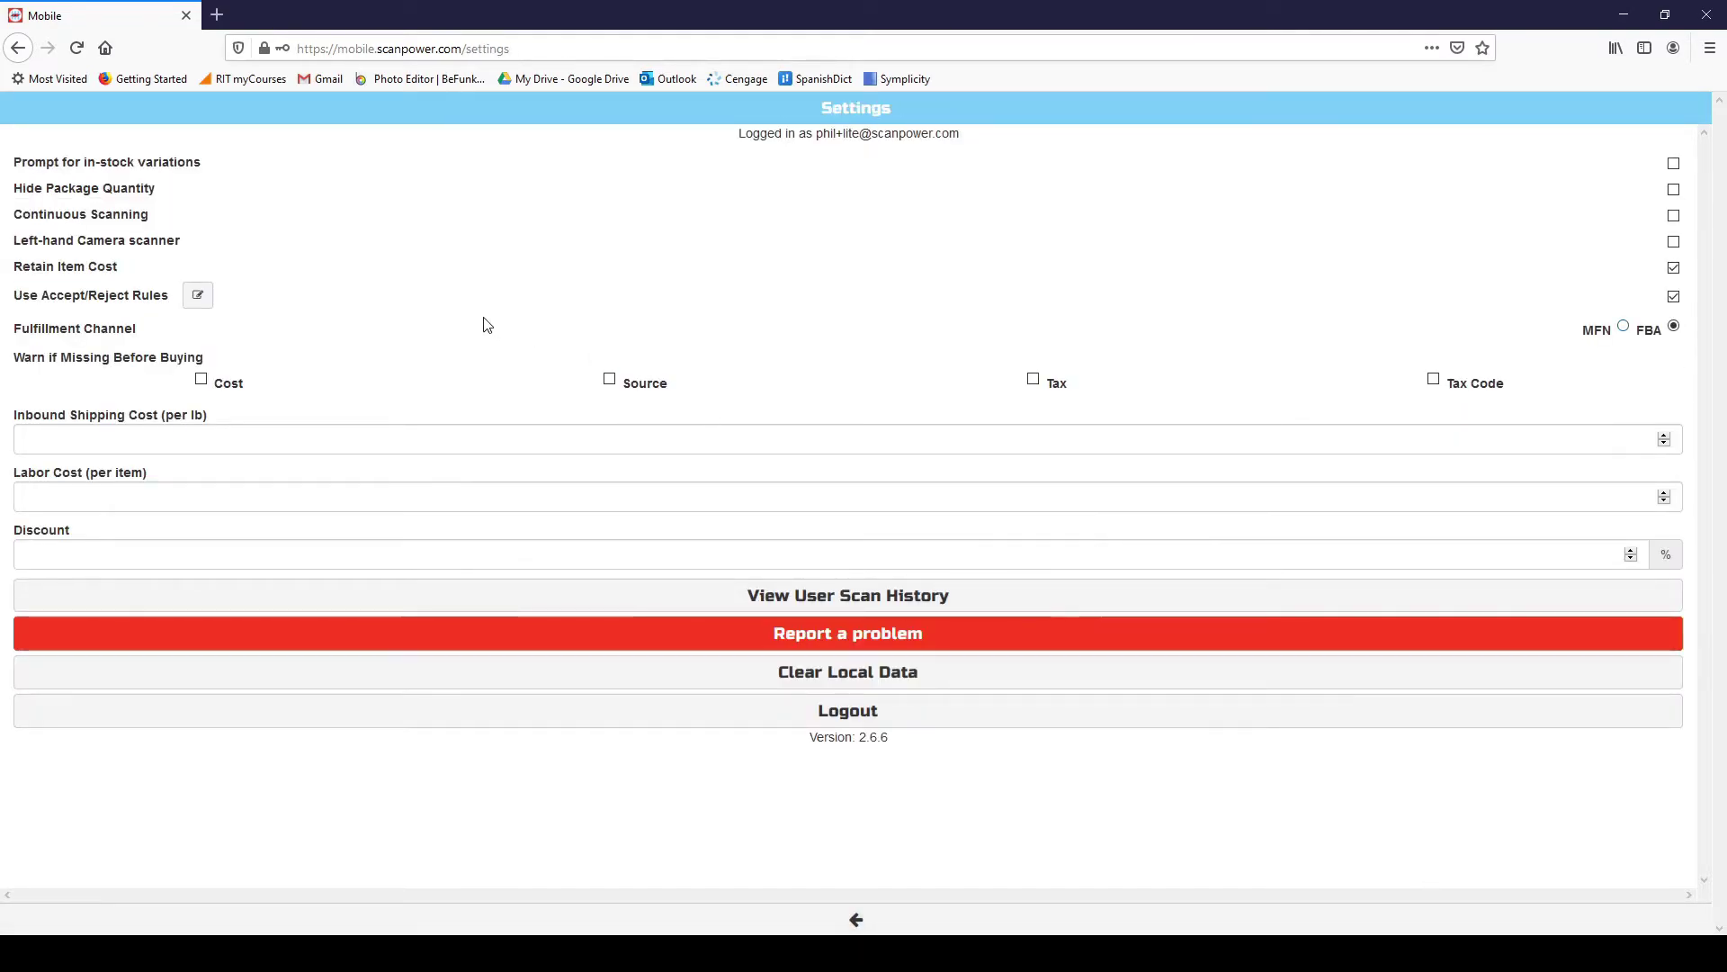
Reopen the Accept/Reject rules, switch the rule group to Test and save.
{"action": "left_click", "coordinate": [198, 295]}
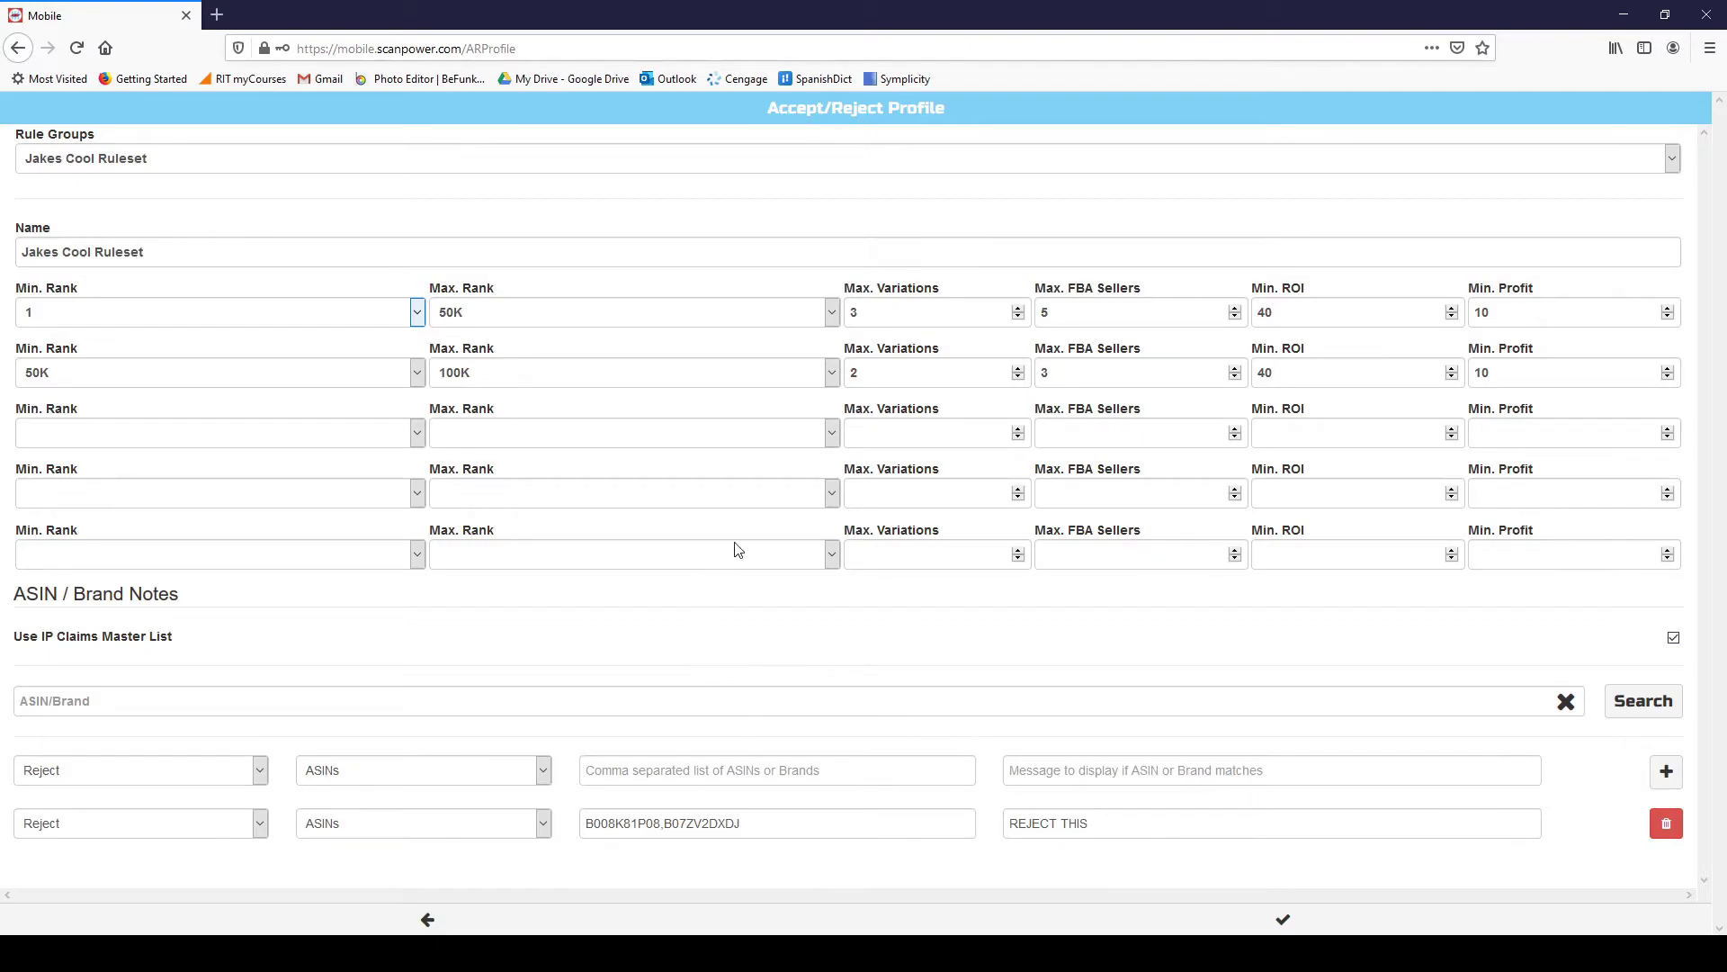
{"action": "left_click", "coordinate": [495, 165]}
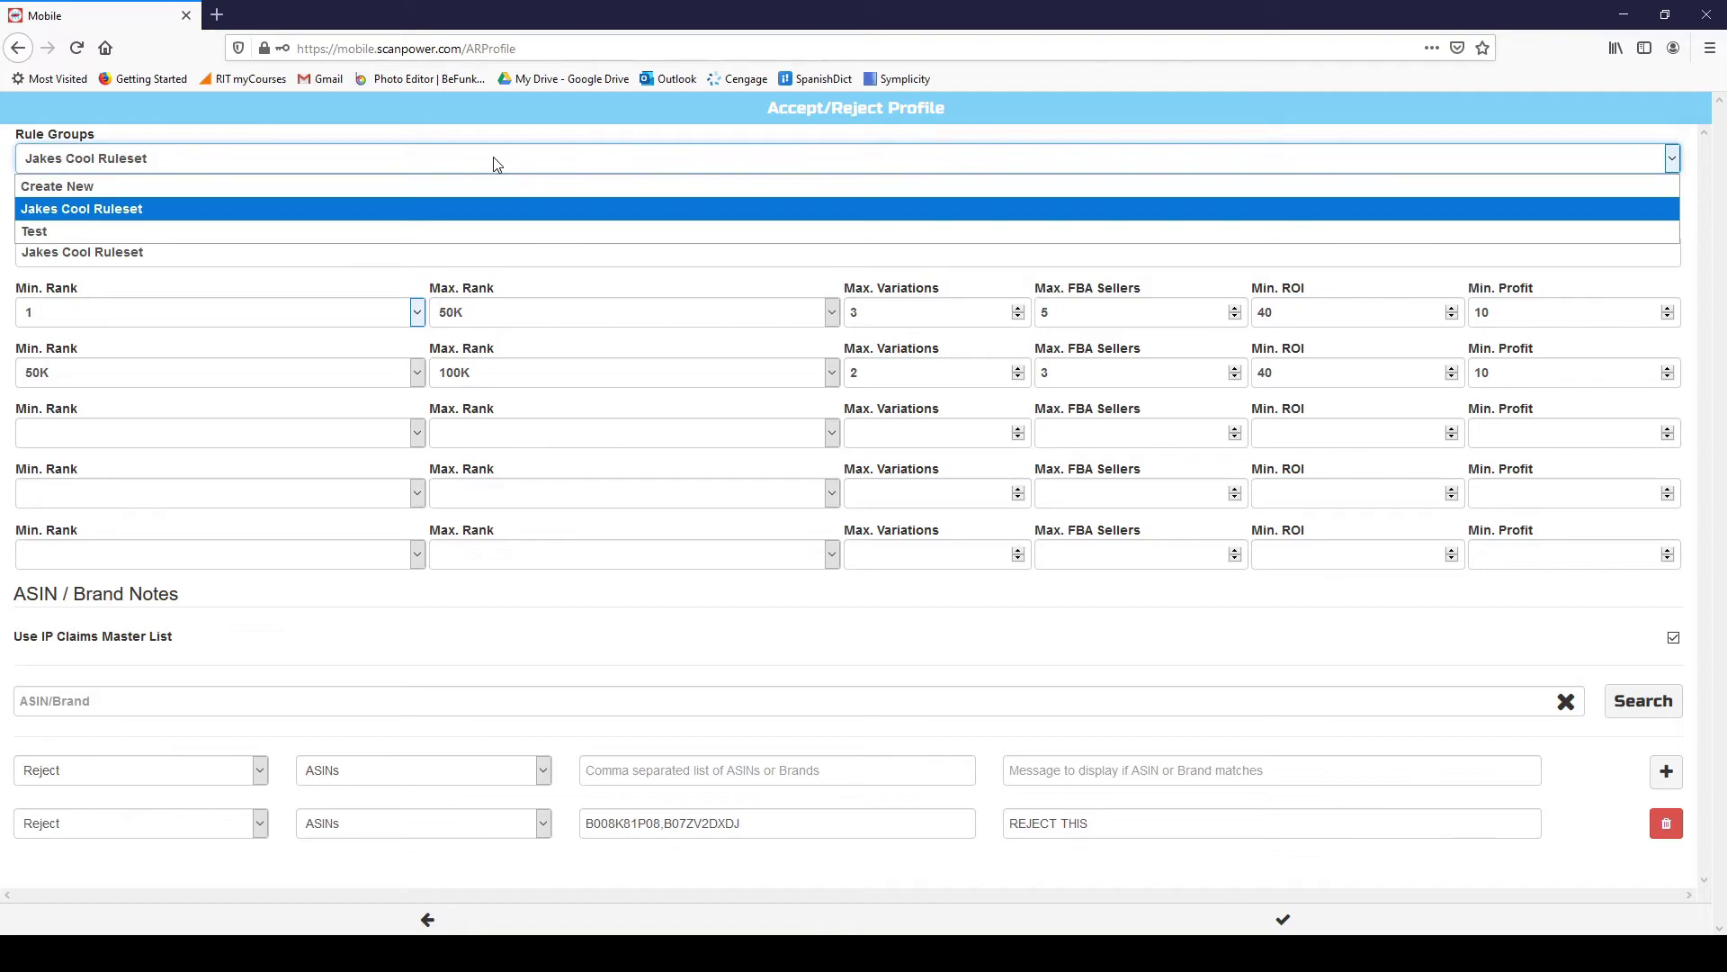
{"action": "left_click", "coordinate": [355, 232]}
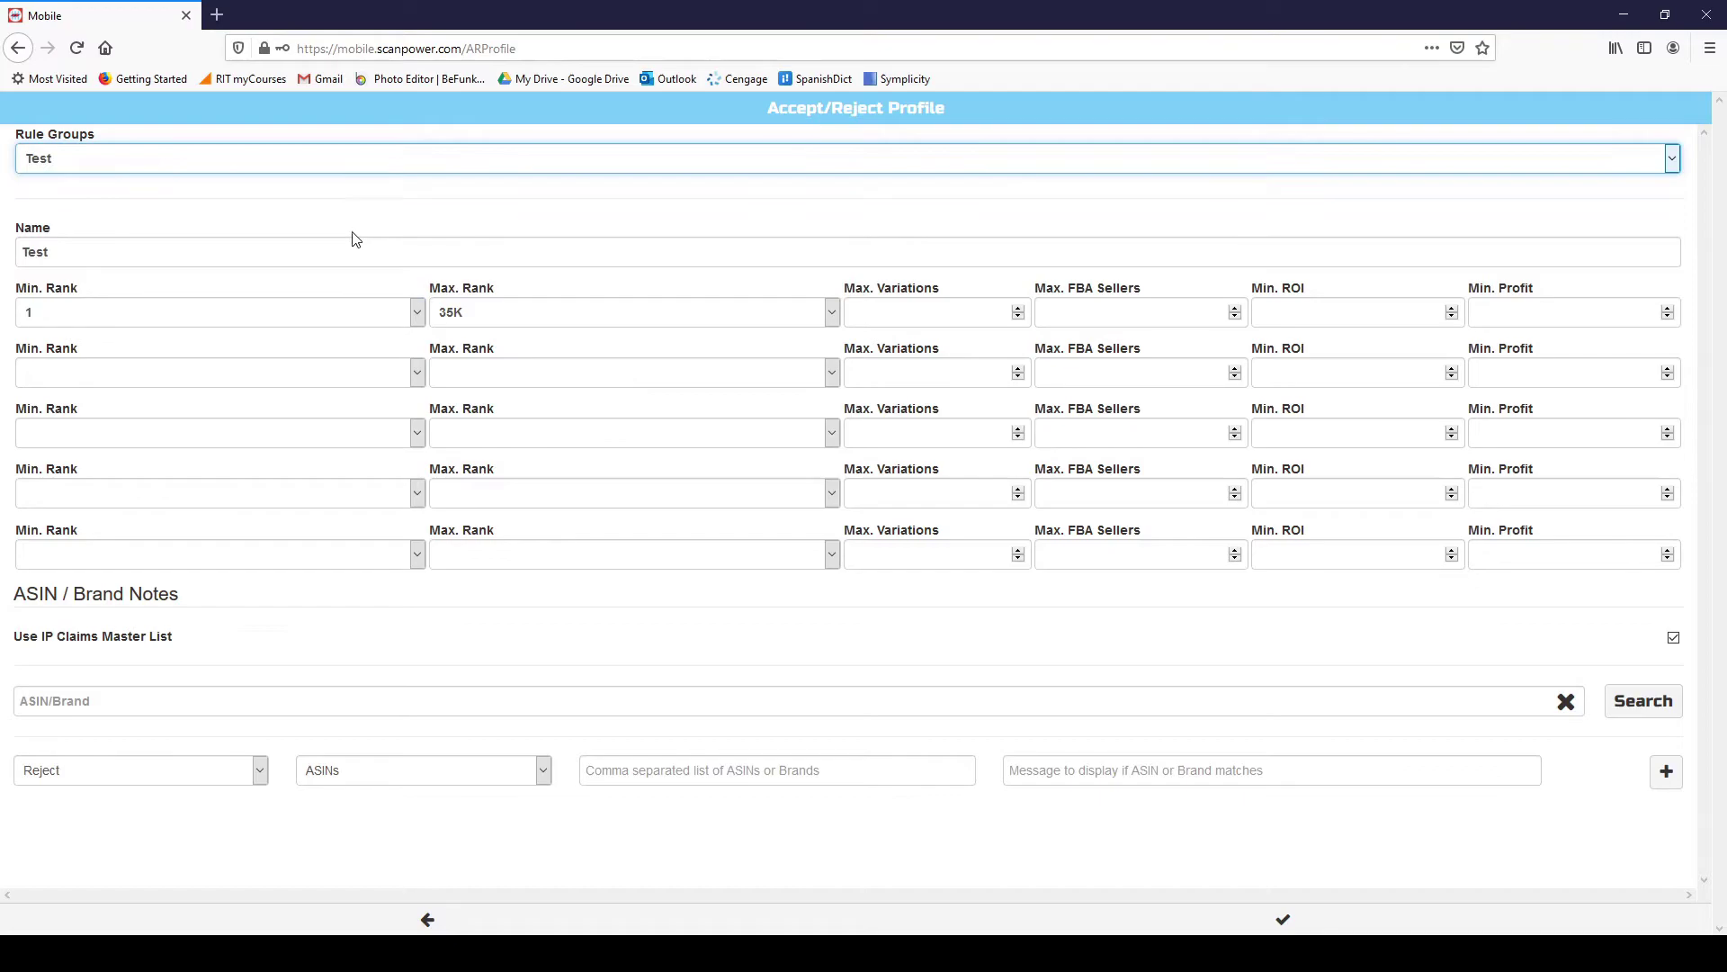
{"action": "left_click", "coordinate": [1283, 918]}
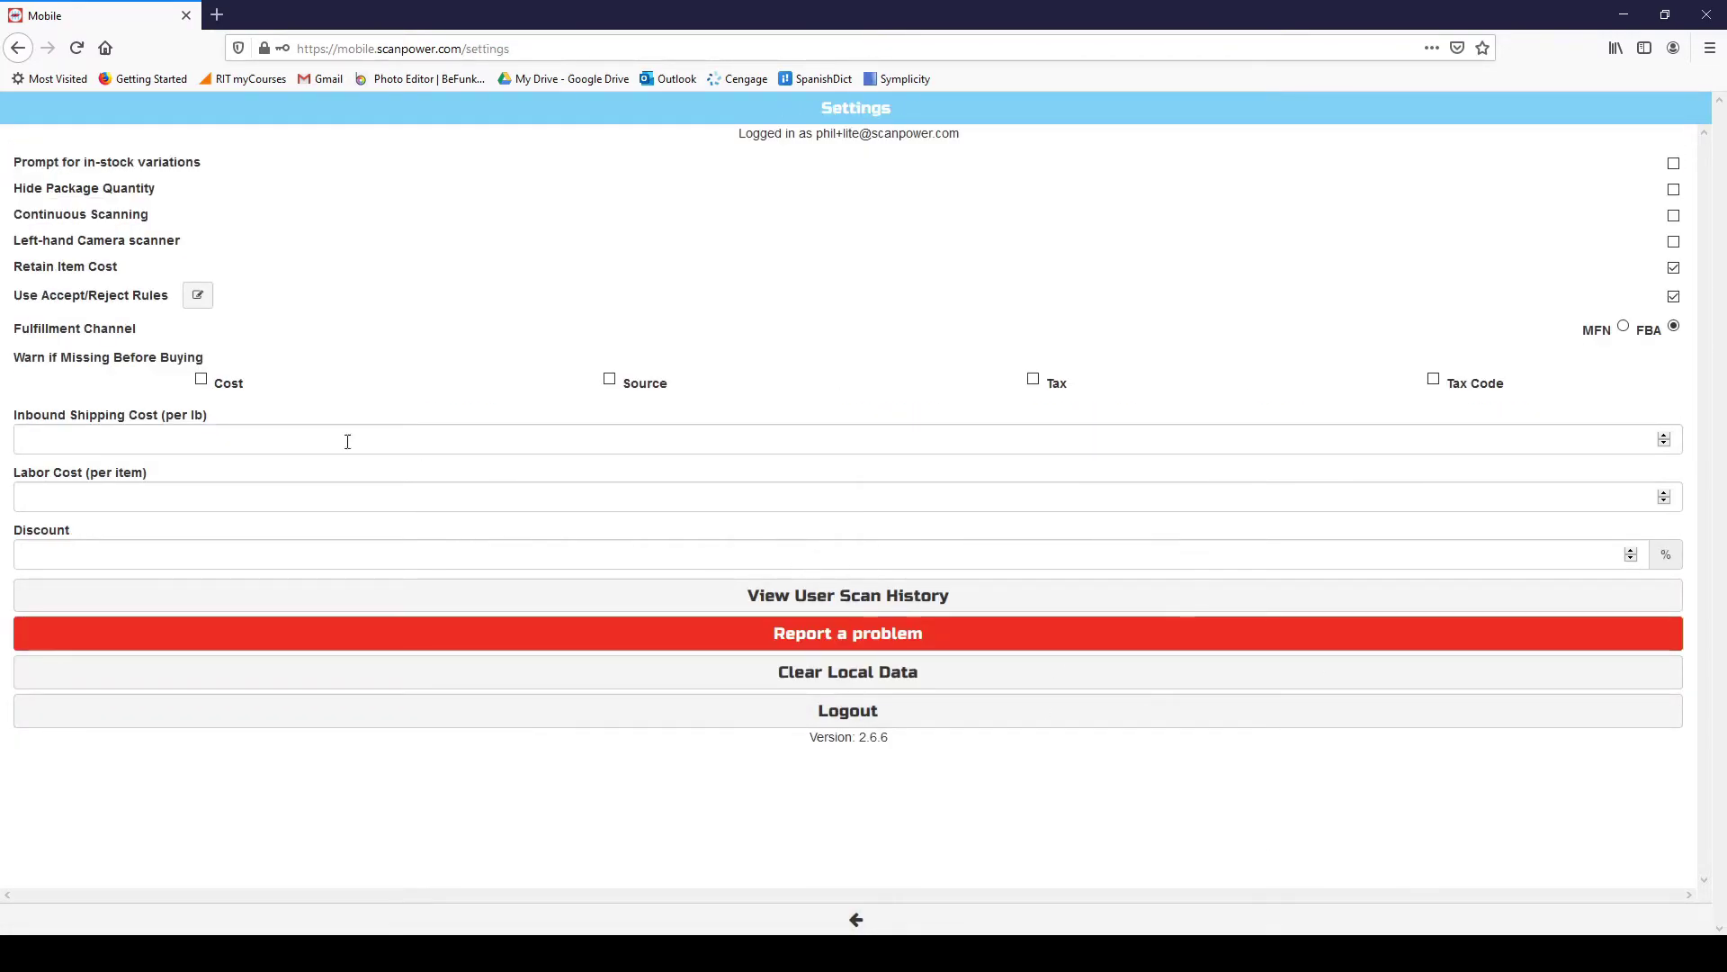
Switch the Accept/Reject rule group to "Jakes Cool Ruleset", save it and return to the item search page.
{"action": "left_click", "coordinate": [198, 296]}
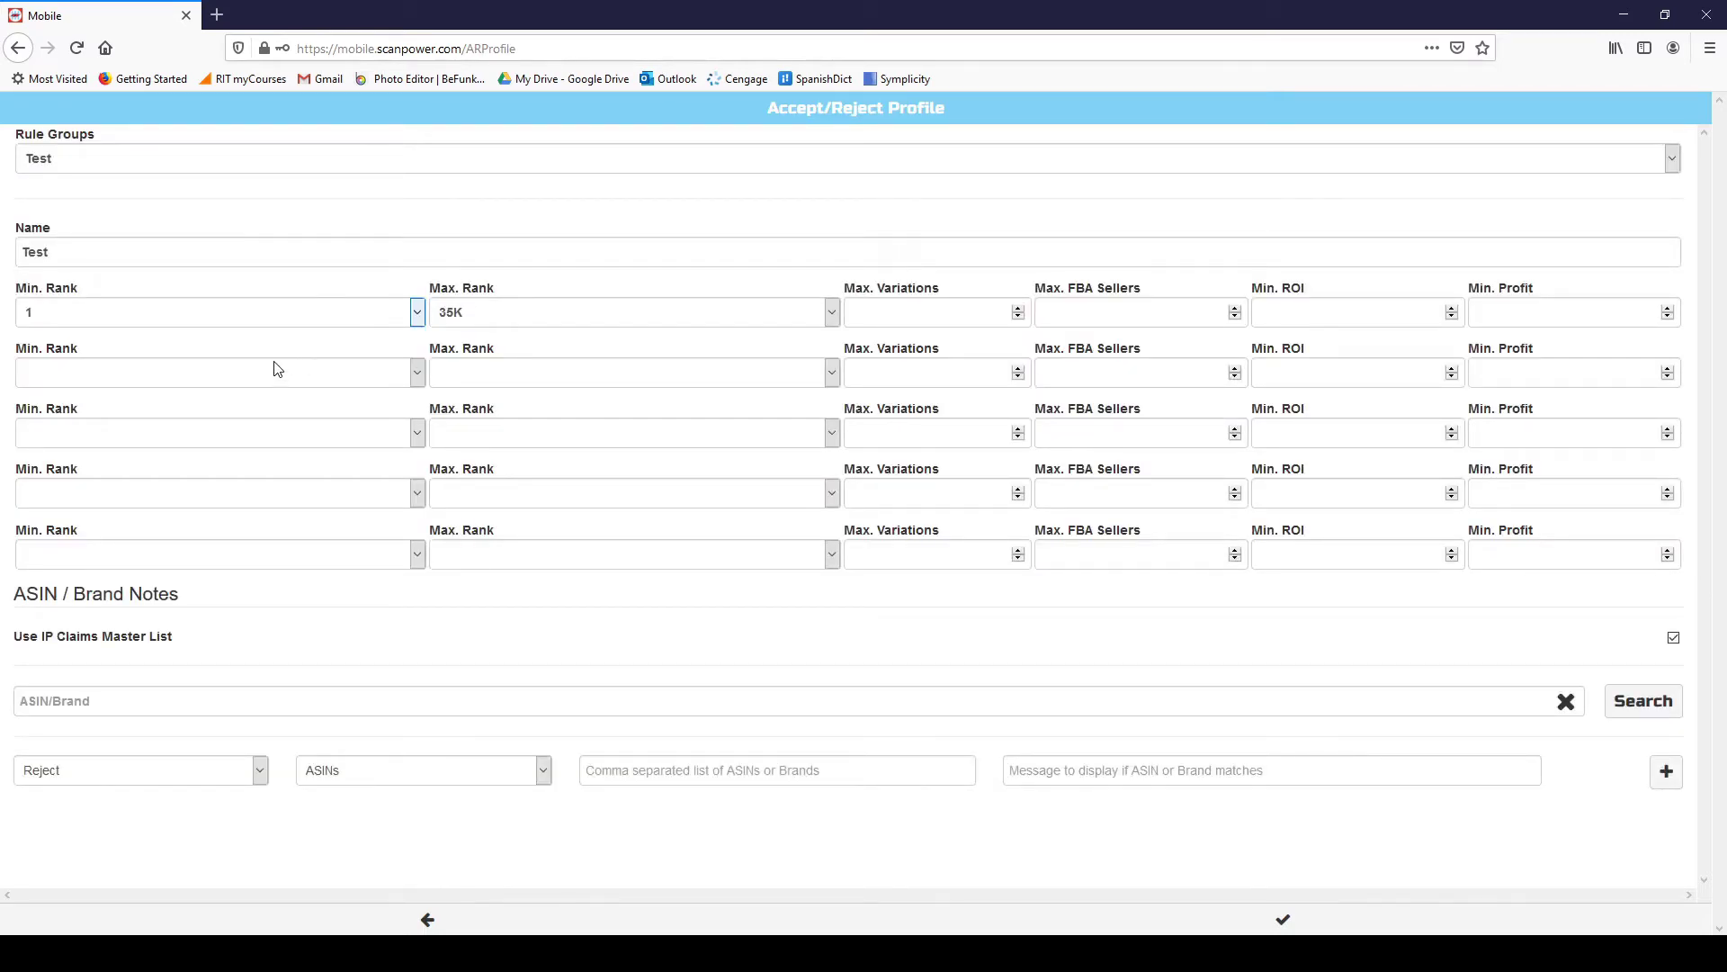
{"action": "left_click", "coordinate": [1647, 162]}
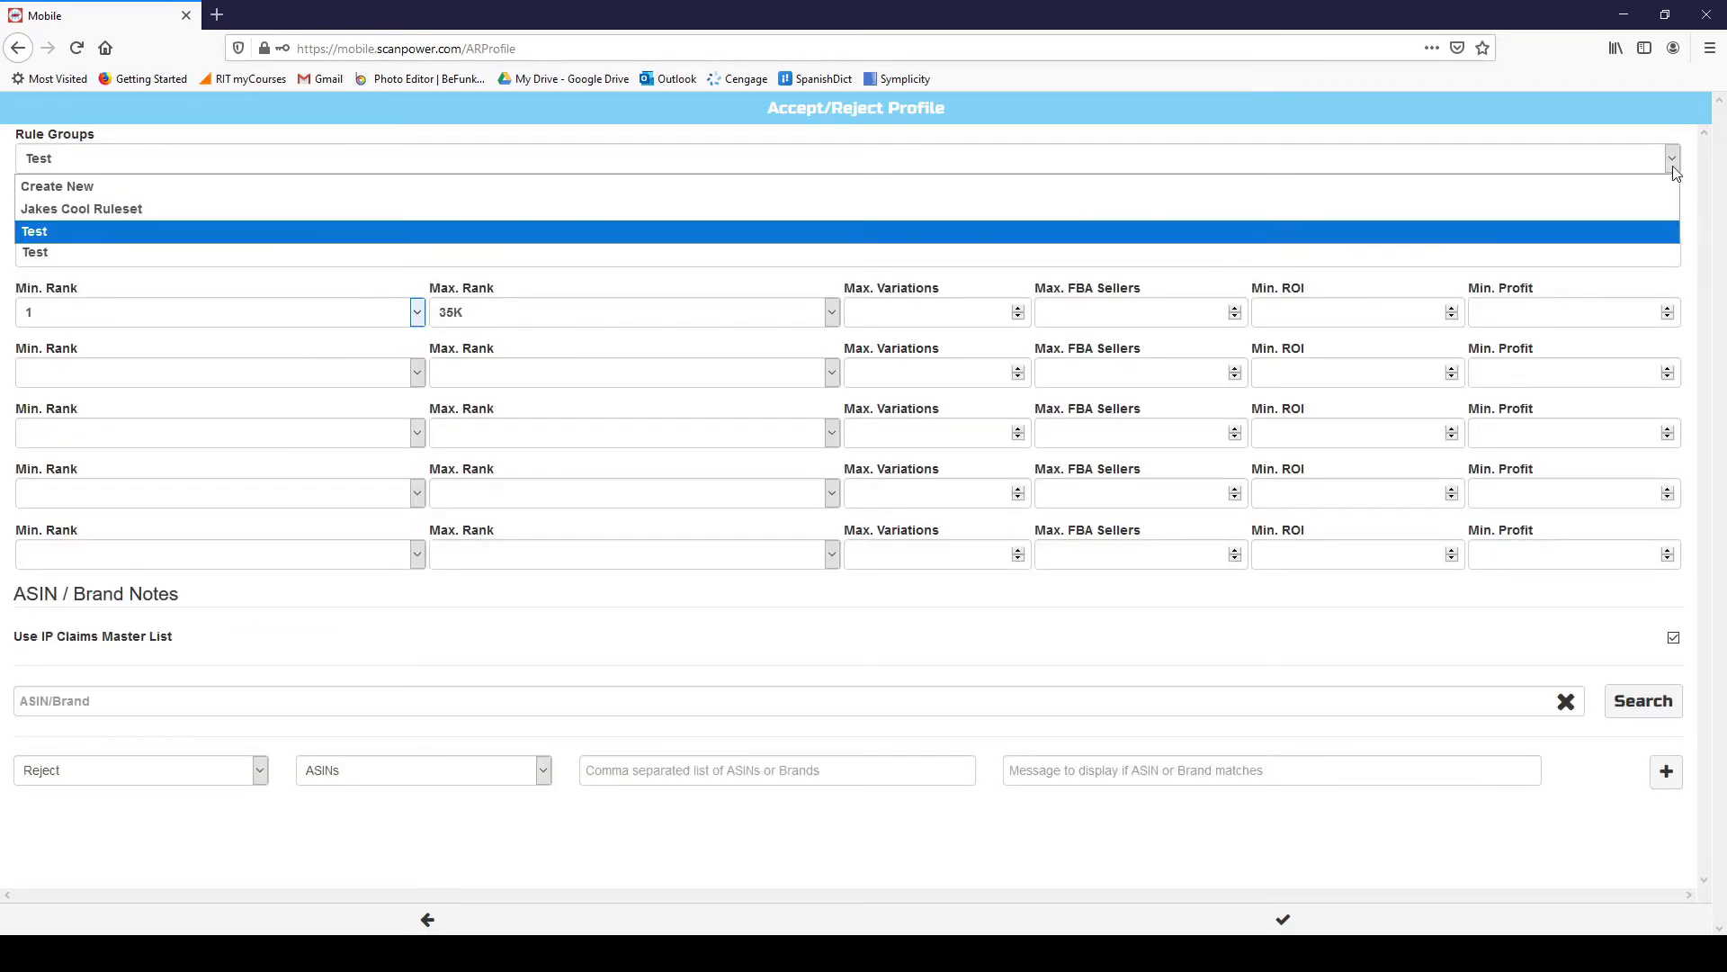
{"action": "left_click", "coordinate": [103, 209]}
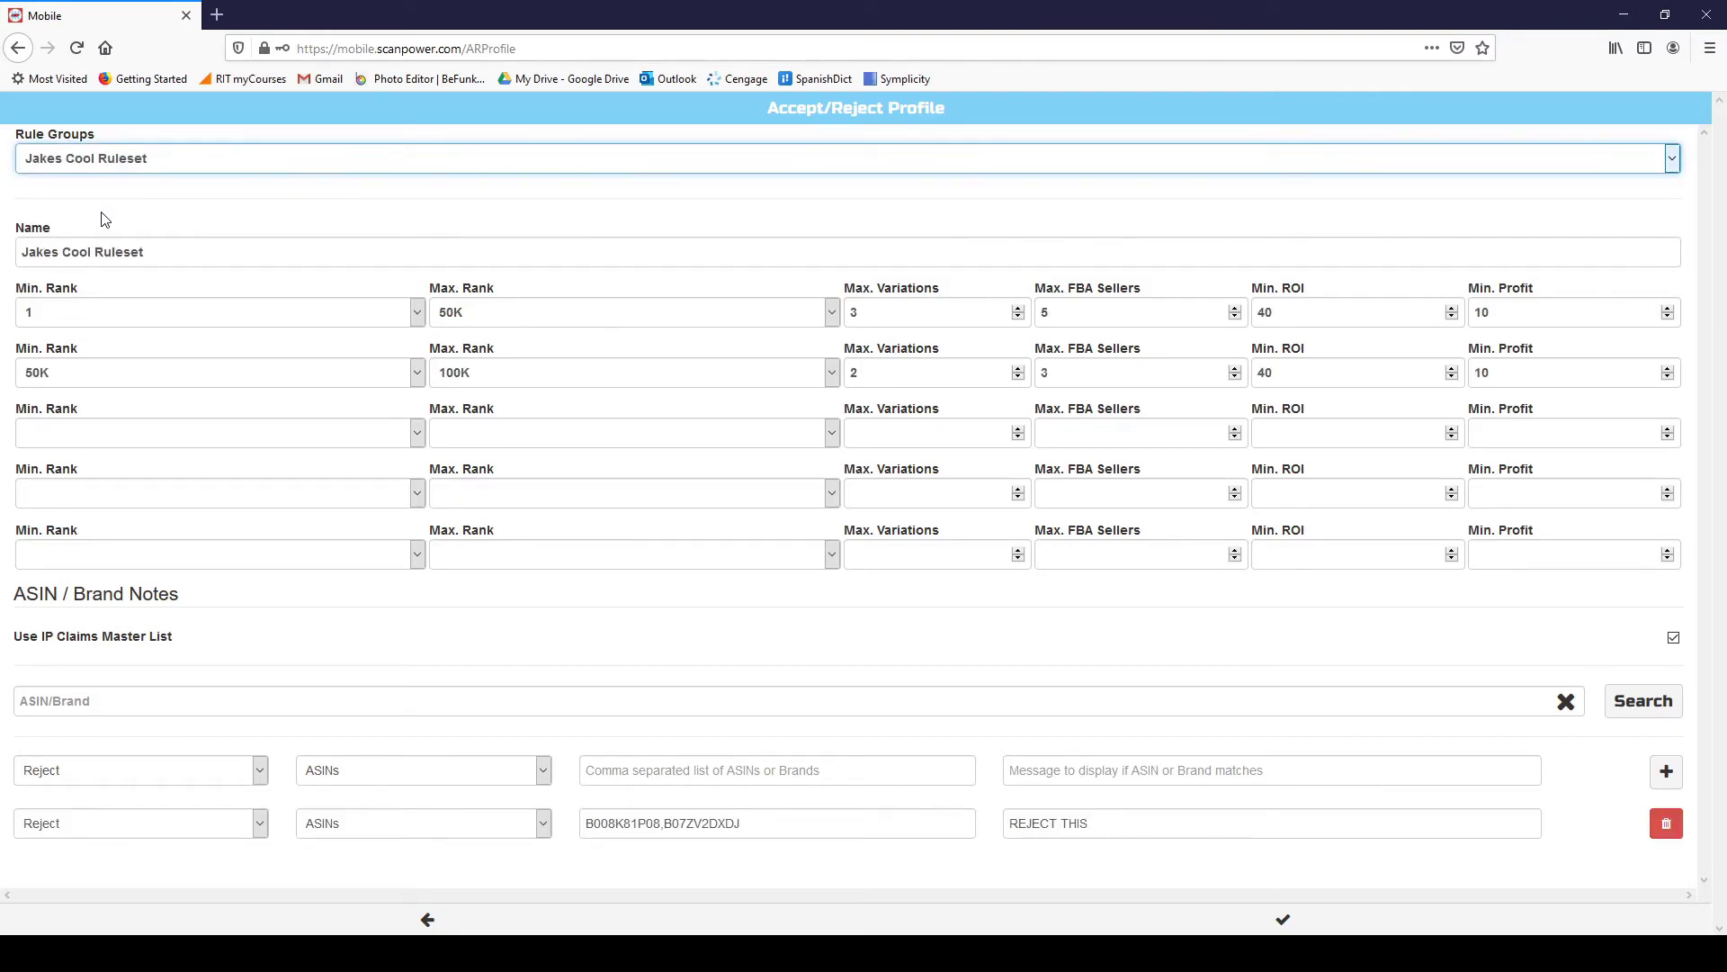
{"action": "left_click", "coordinate": [1654, 168]}
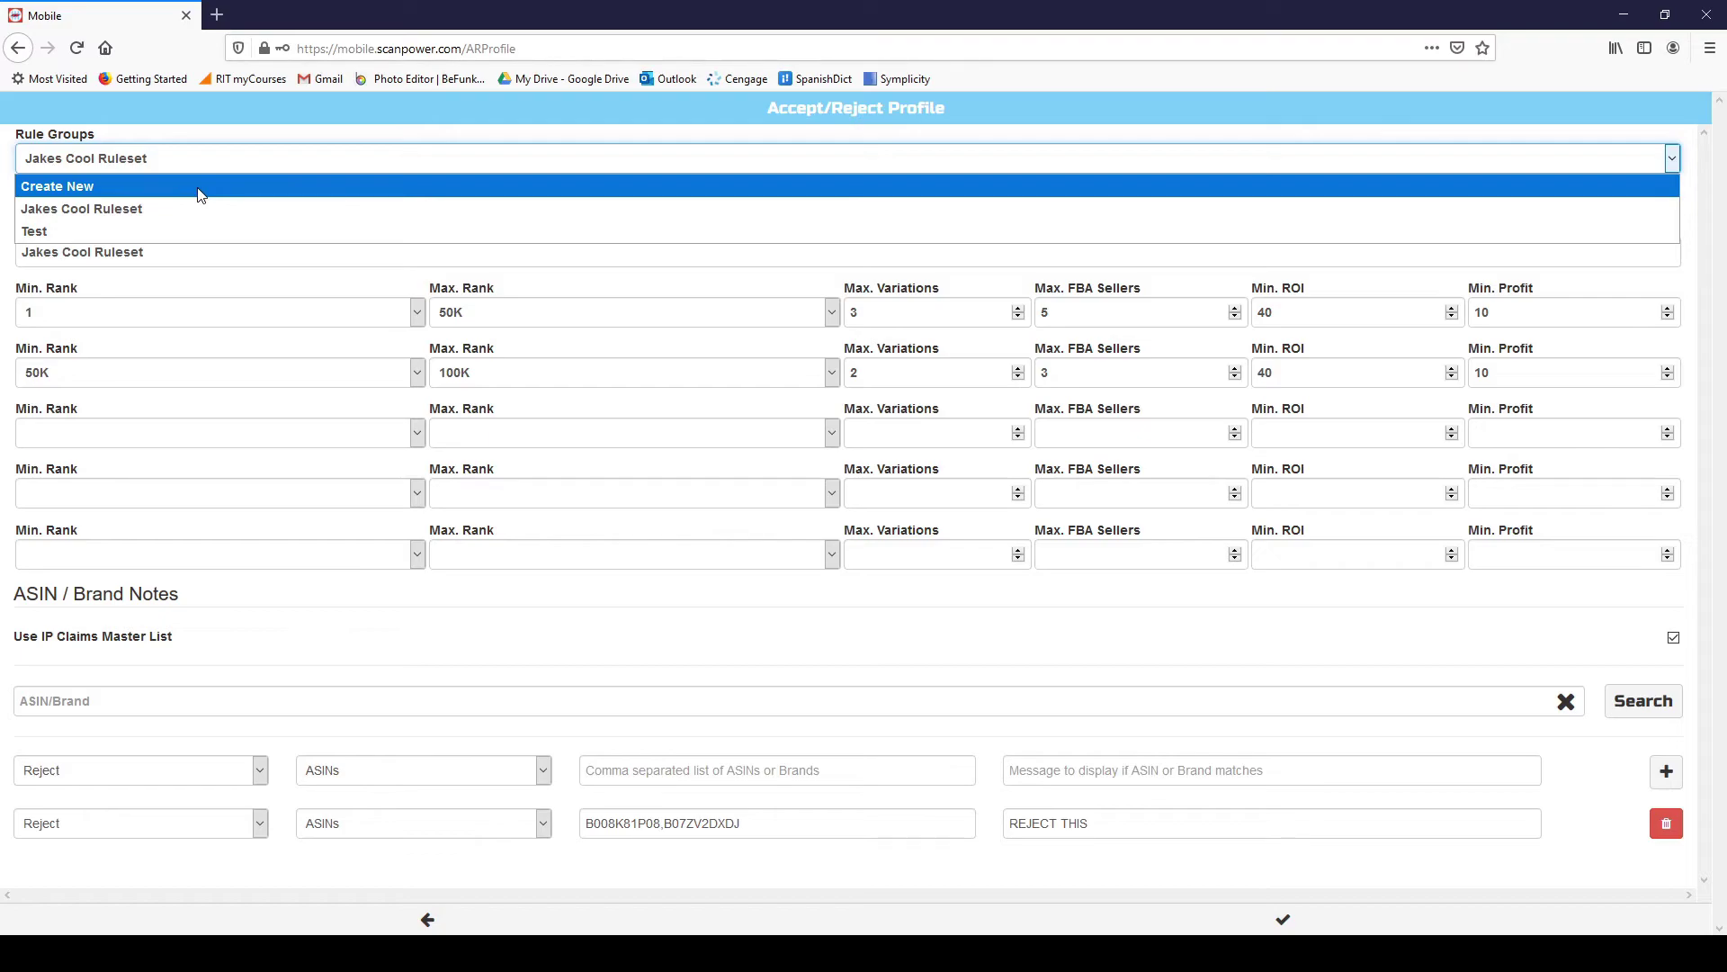
{"action": "left_click", "coordinate": [1673, 162]}
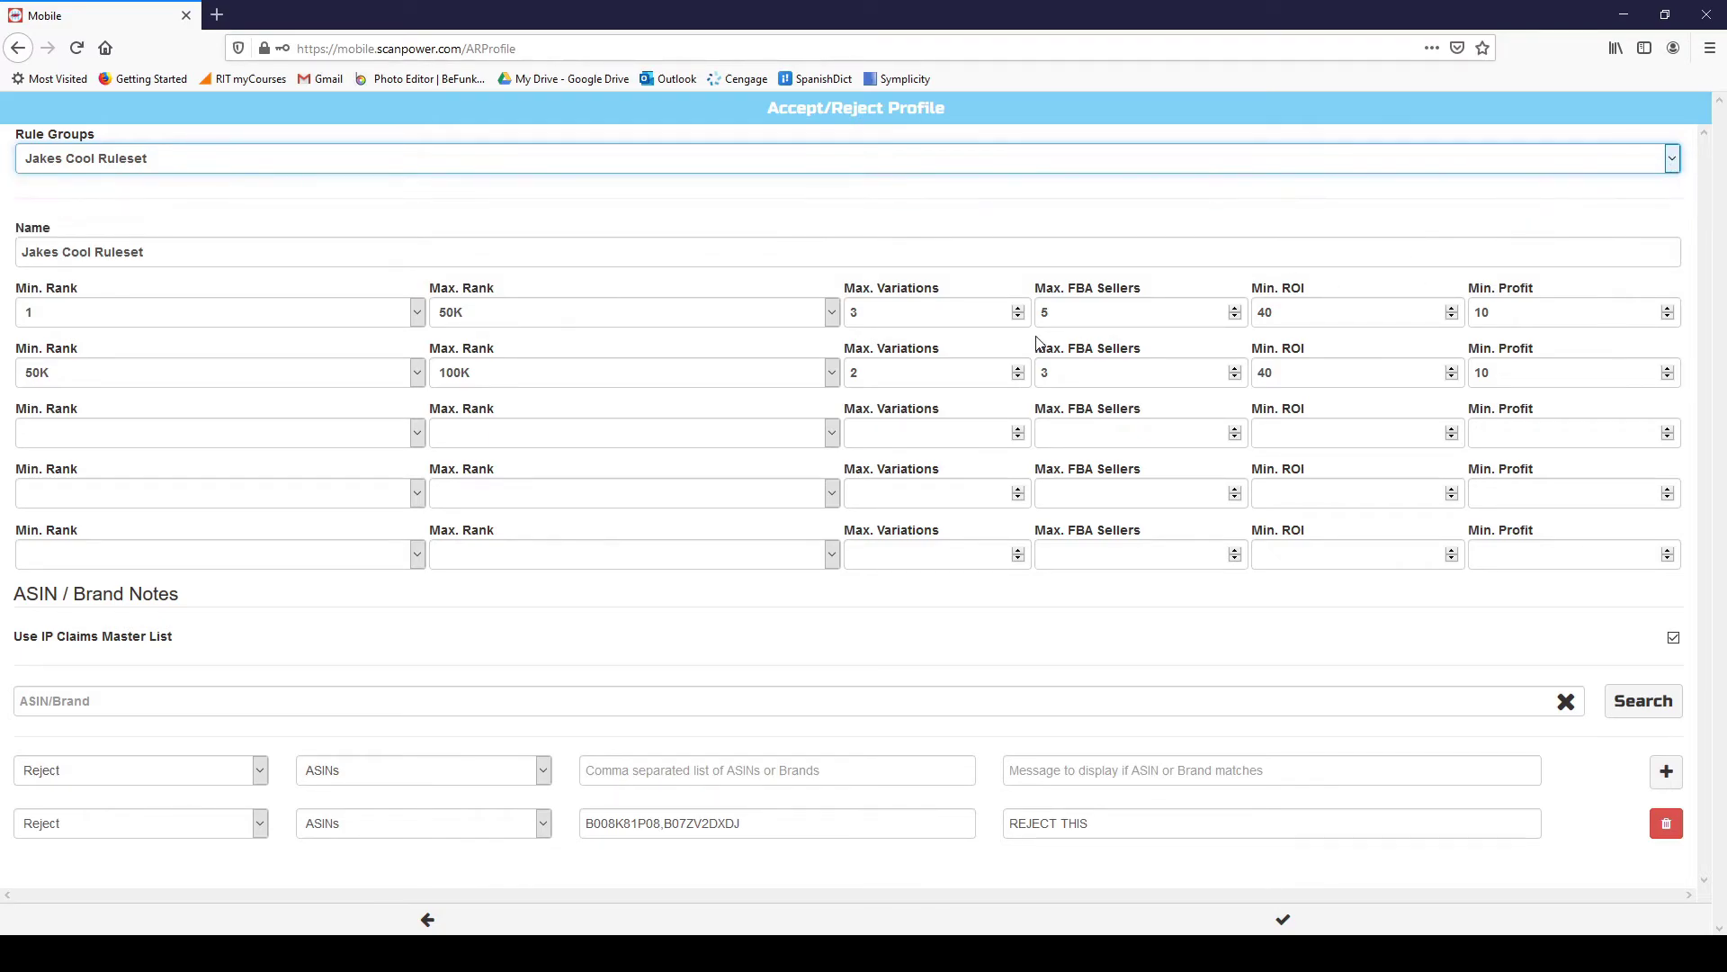
{"action": "left_click", "coordinate": [1311, 922]}
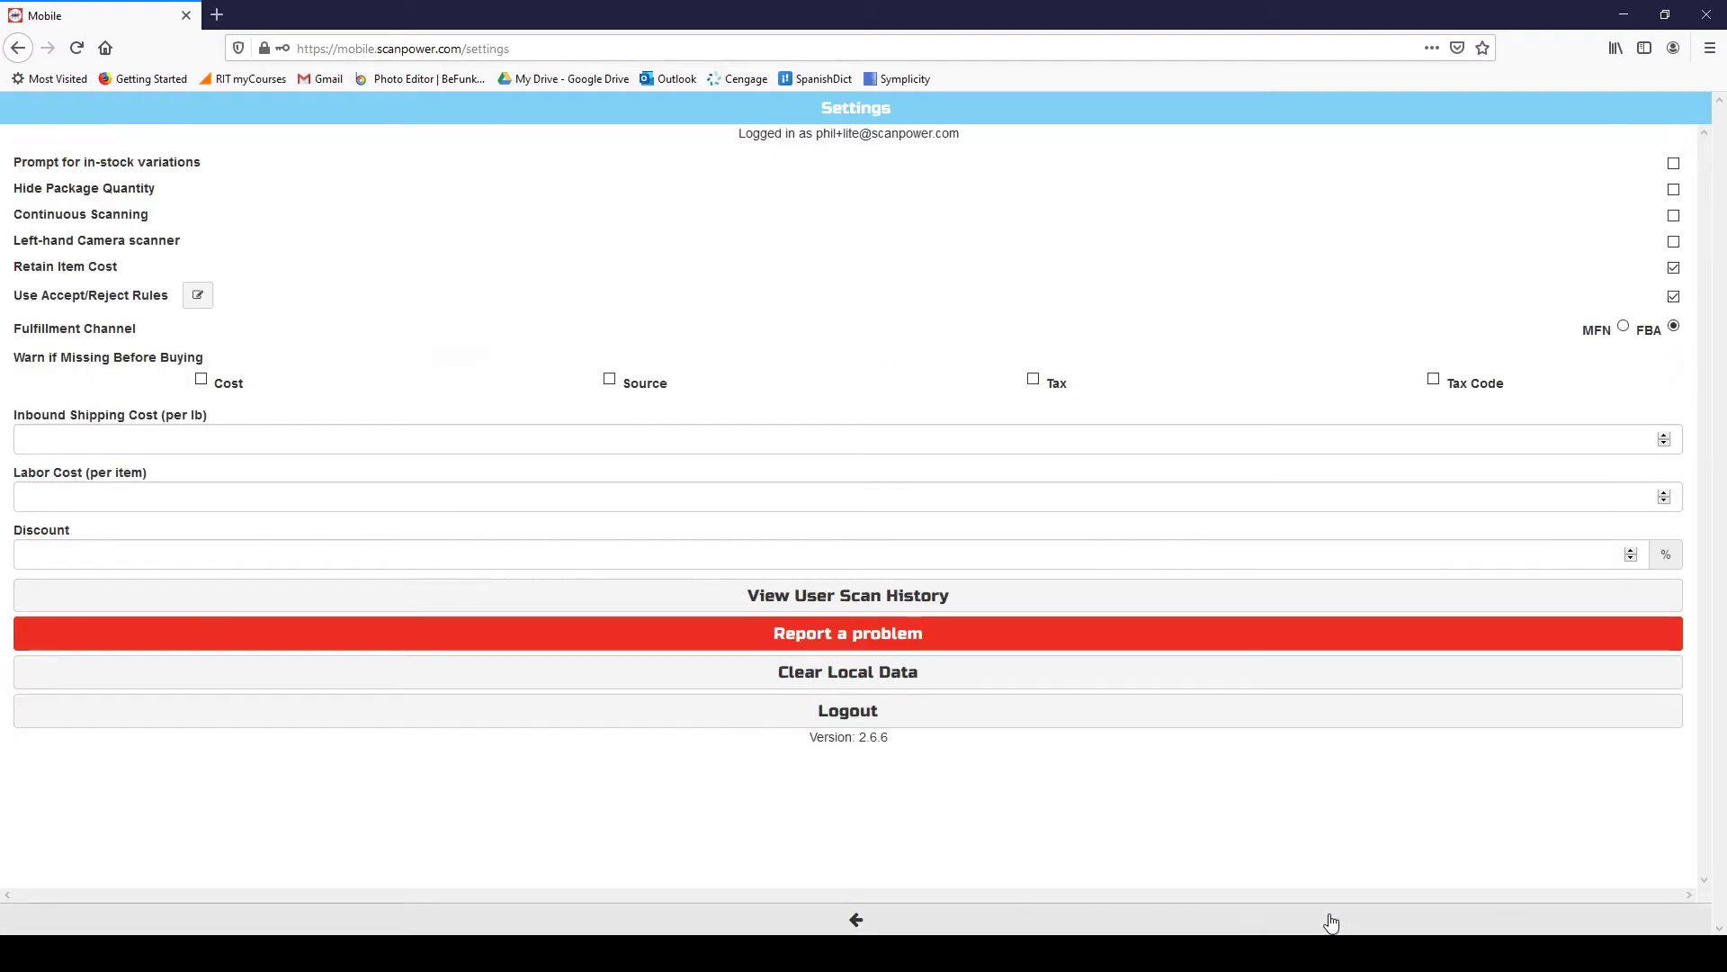
{"action": "left_click", "coordinate": [856, 919]}
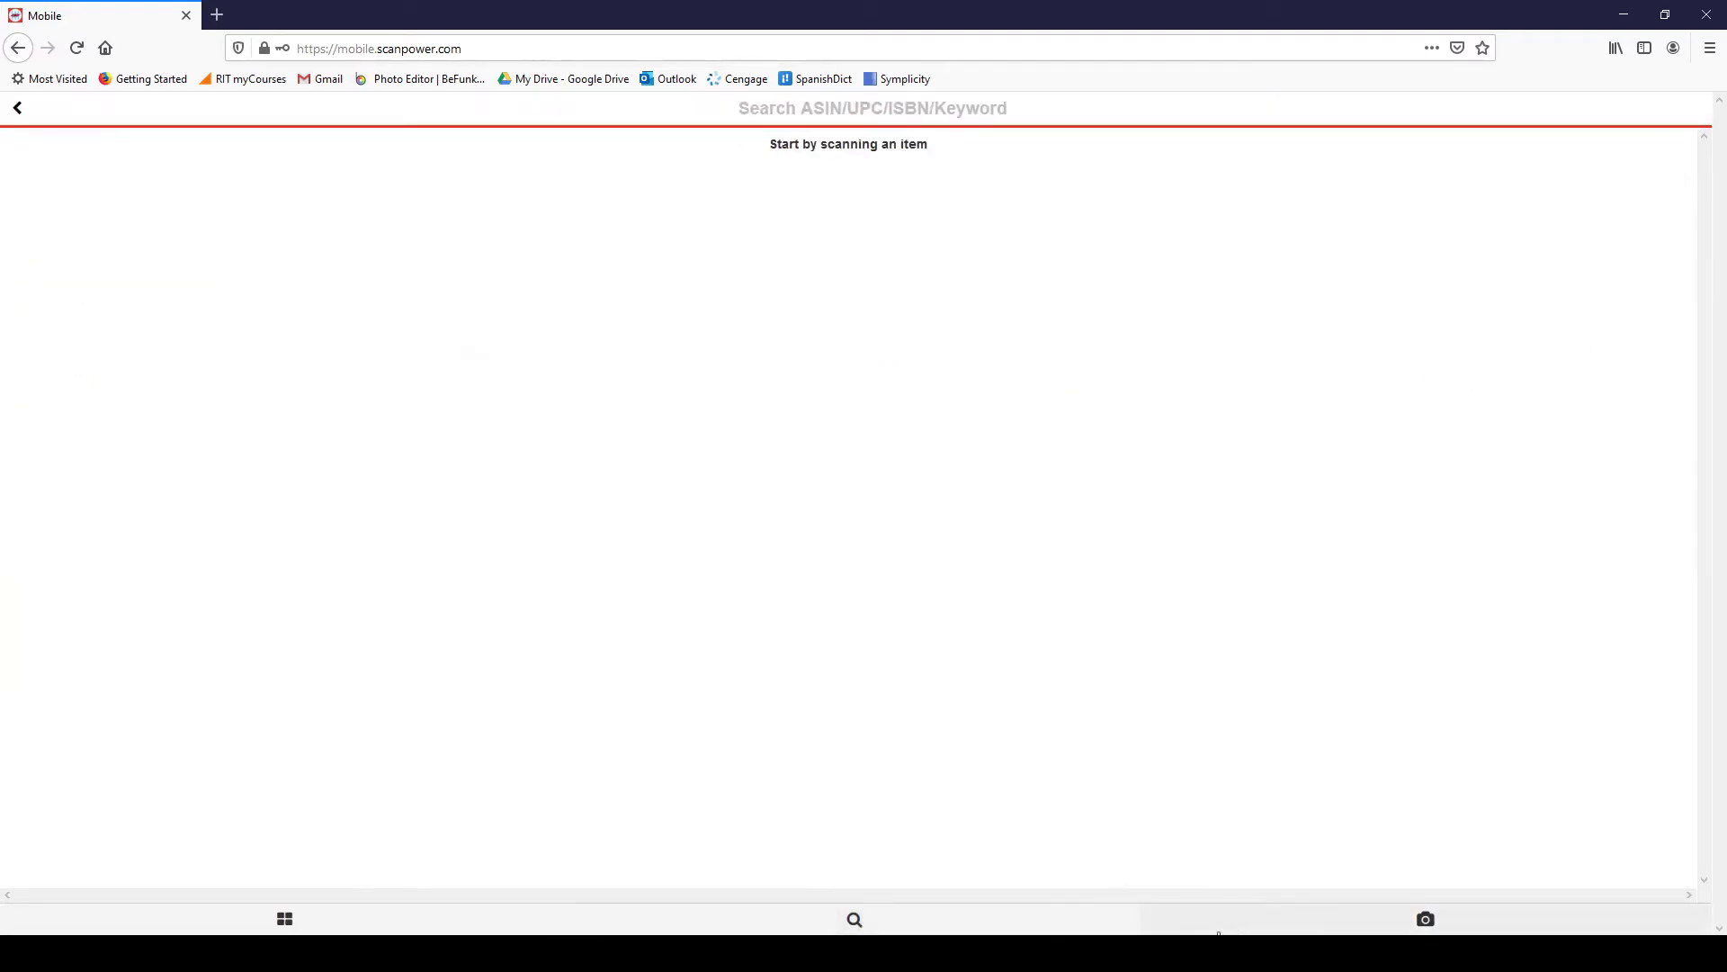
Look up ASIN B07ZV2DXDJ in the item search and examine the note shown under its product details.
{"action": "left_click", "coordinate": [1229, 953]}
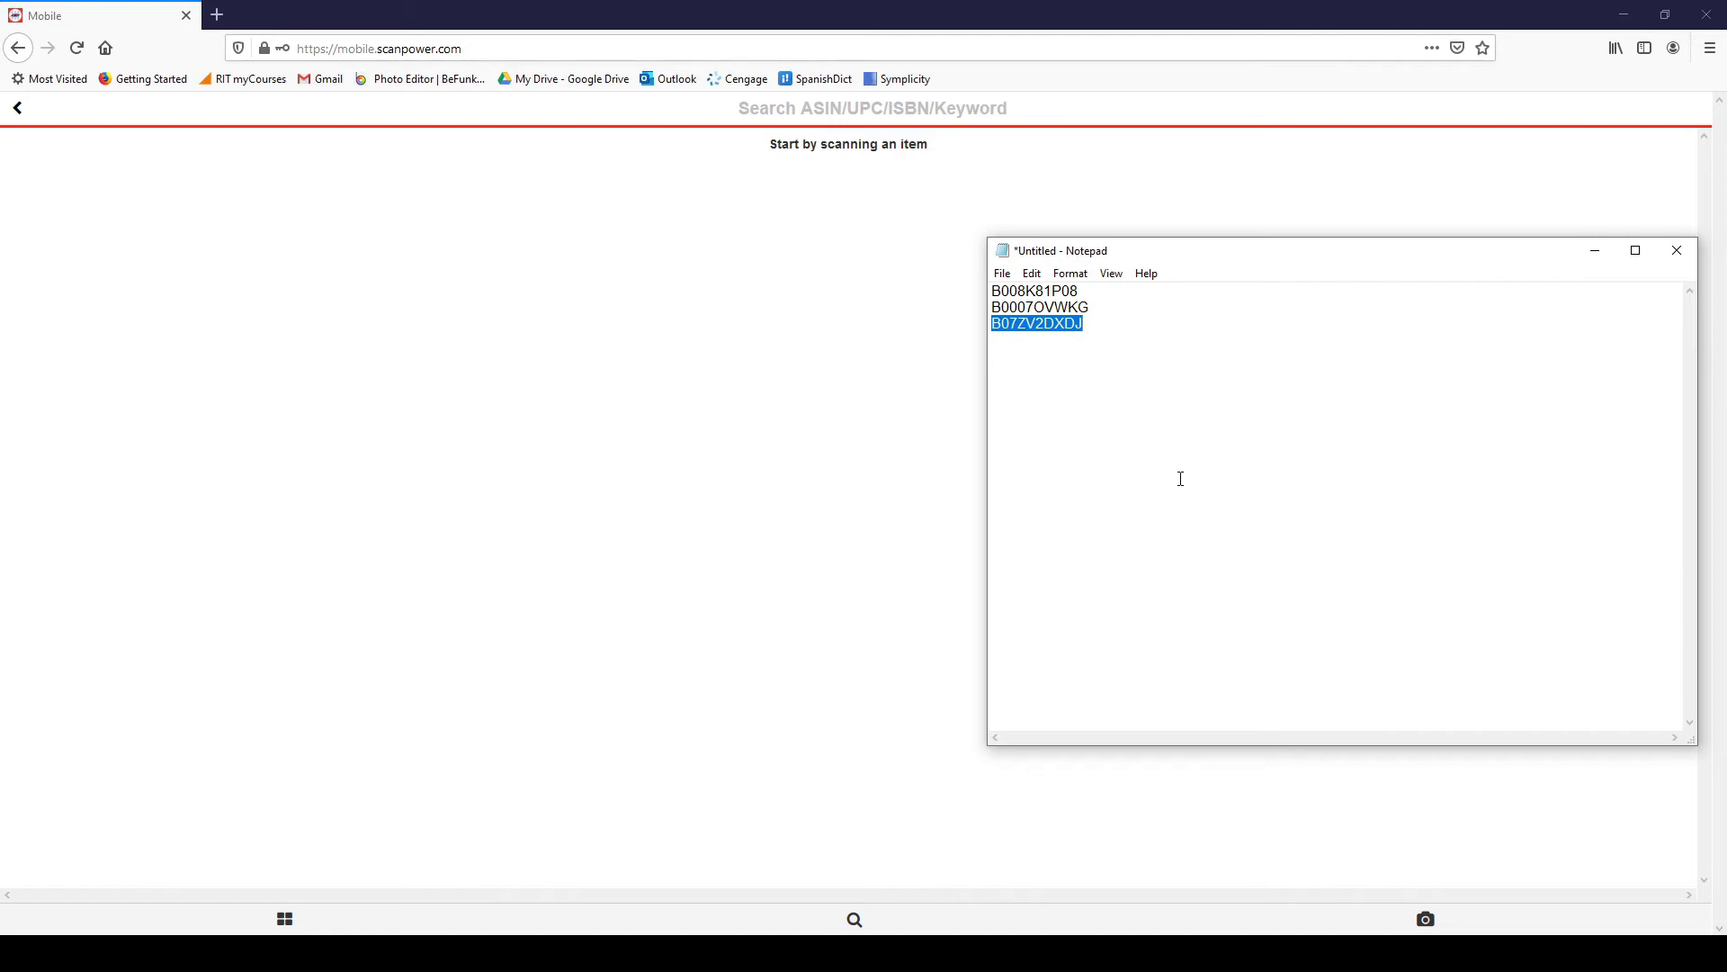
{"action": "left_click", "coordinate": [683, 101]}
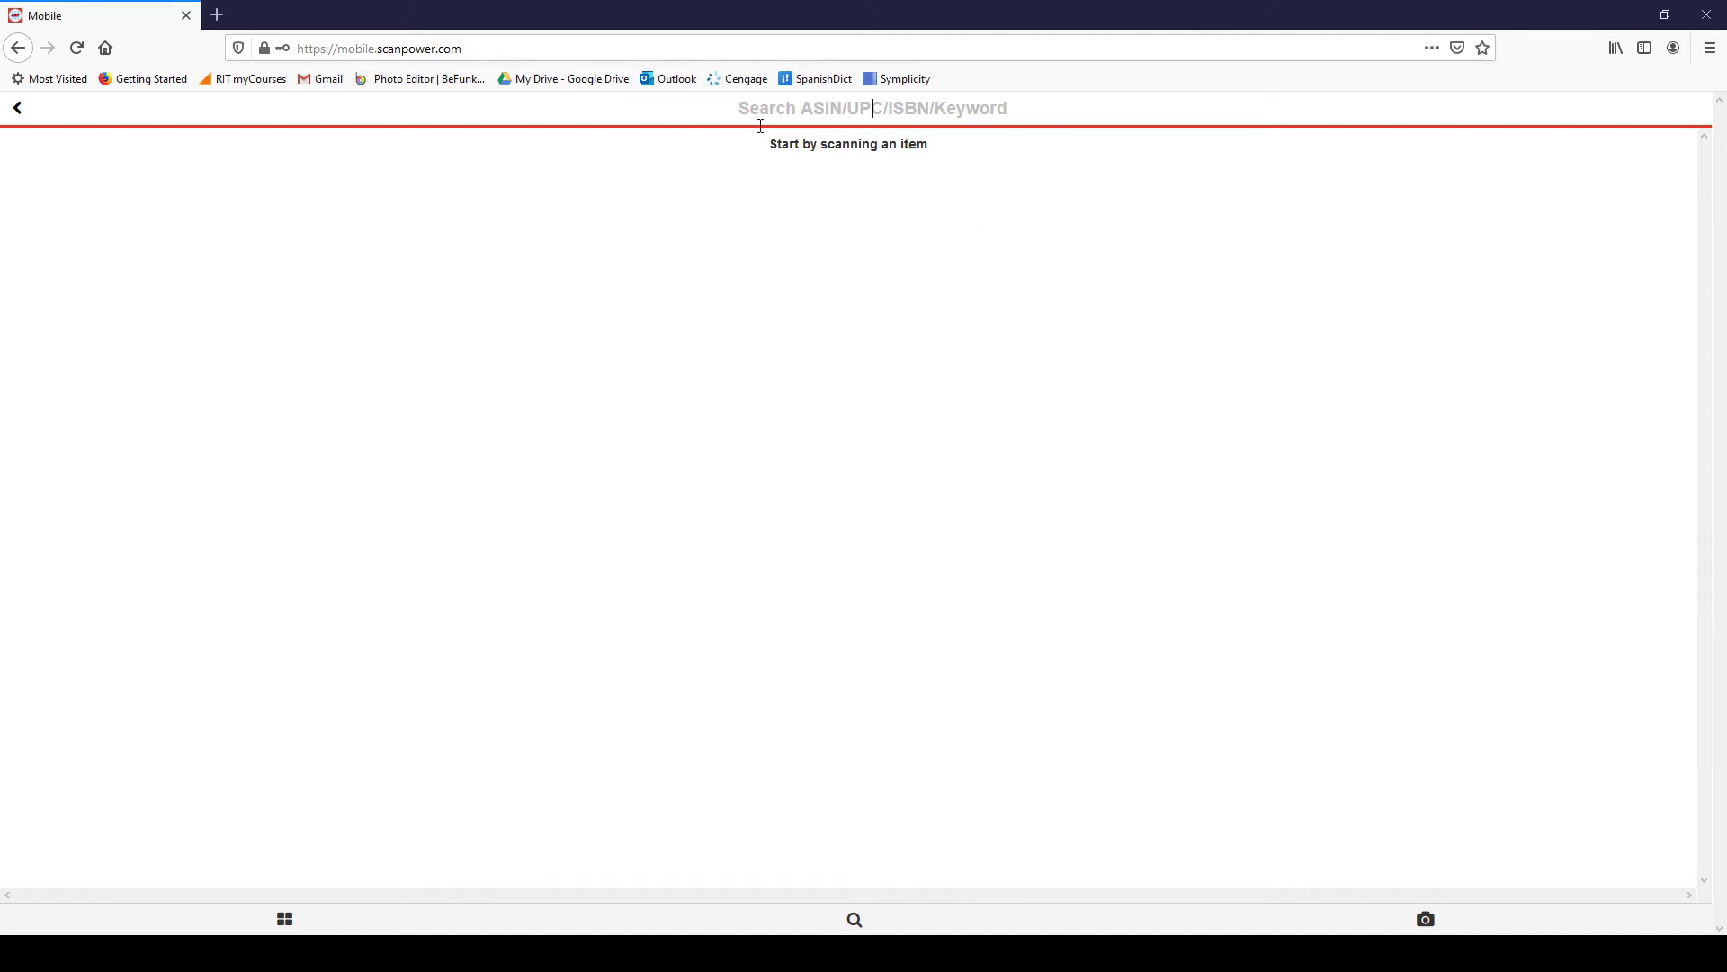
{"action": "type", "text": "B07ZV2DXDJ"}
{"action": "key", "text": "Return"}
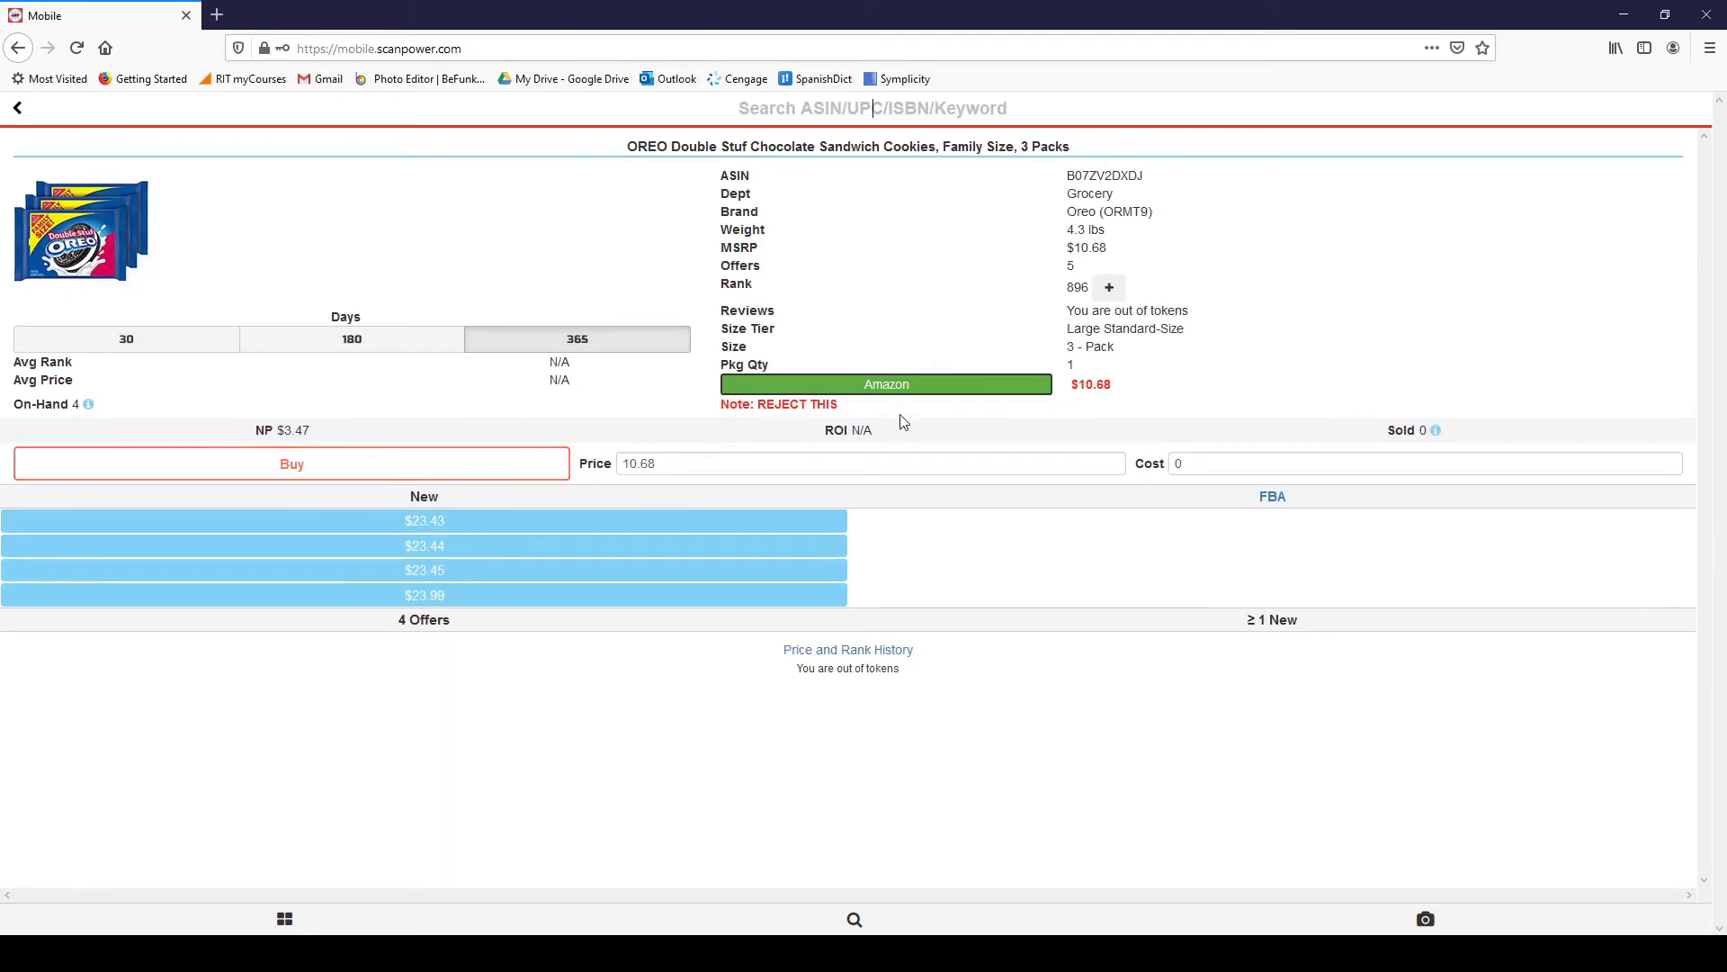
{"action": "left_click_drag", "start_coordinate": [841, 407], "coordinate": [722, 413]}
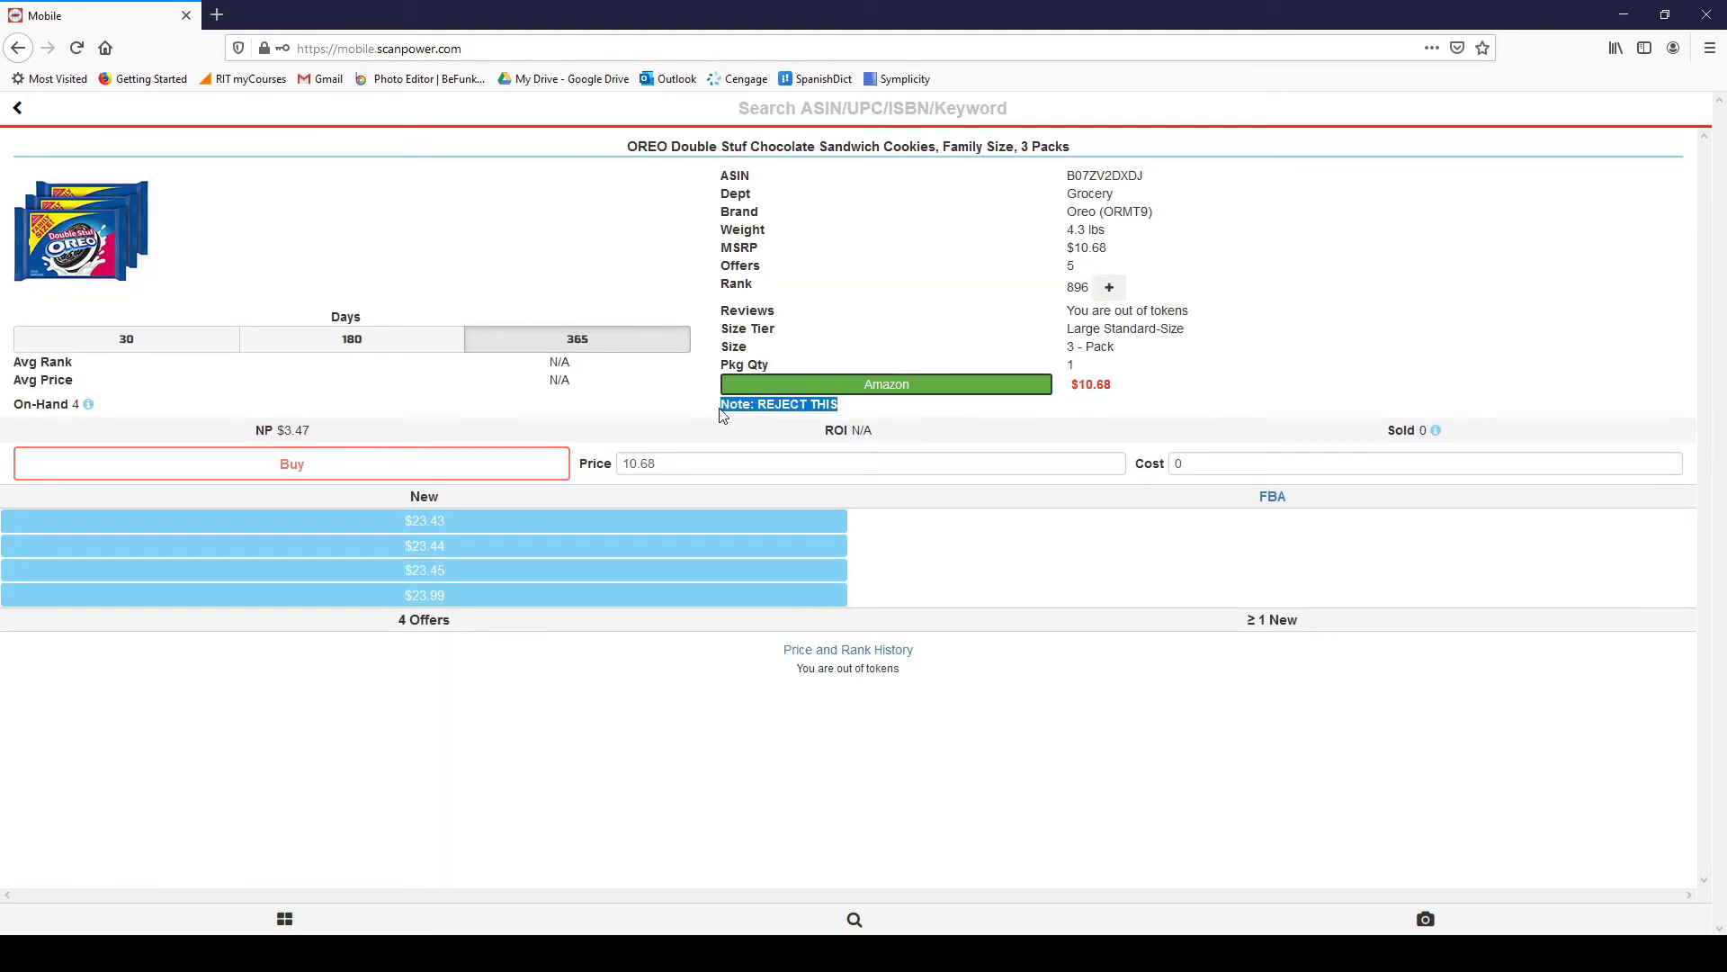
{"action": "left_click", "coordinate": [855, 413]}
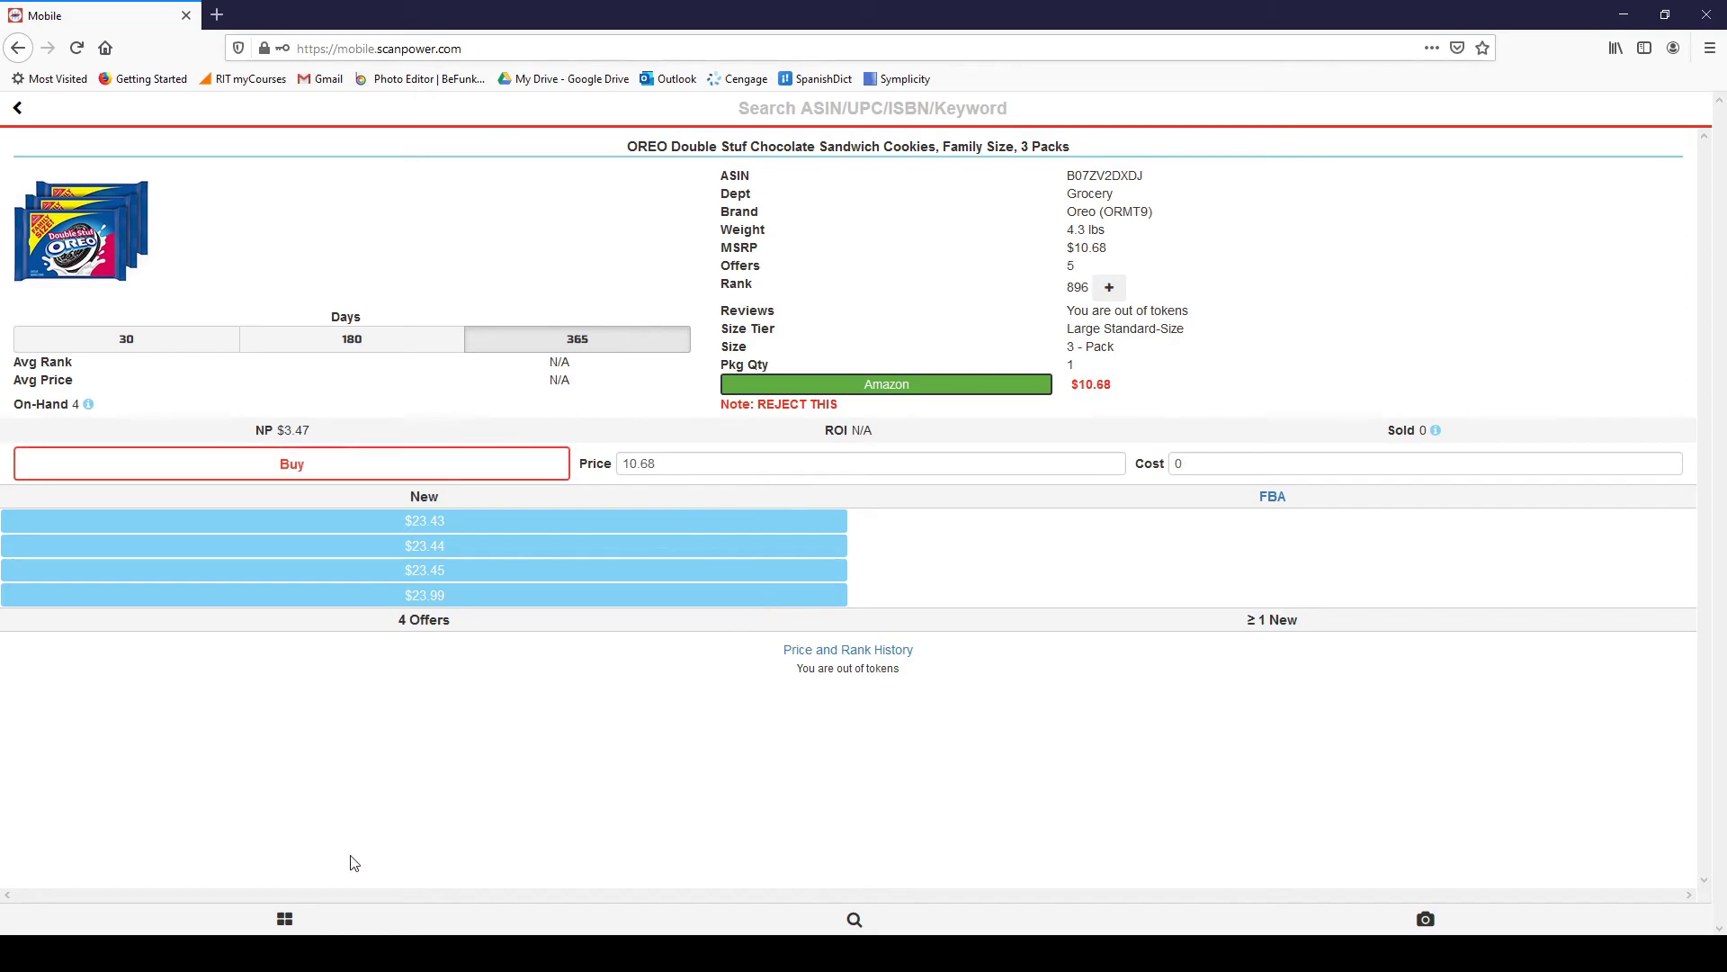
Copy ASIN B0007OVWKG from the Notepad list and look it up in the item search.
{"action": "left_click", "coordinate": [288, 915]}
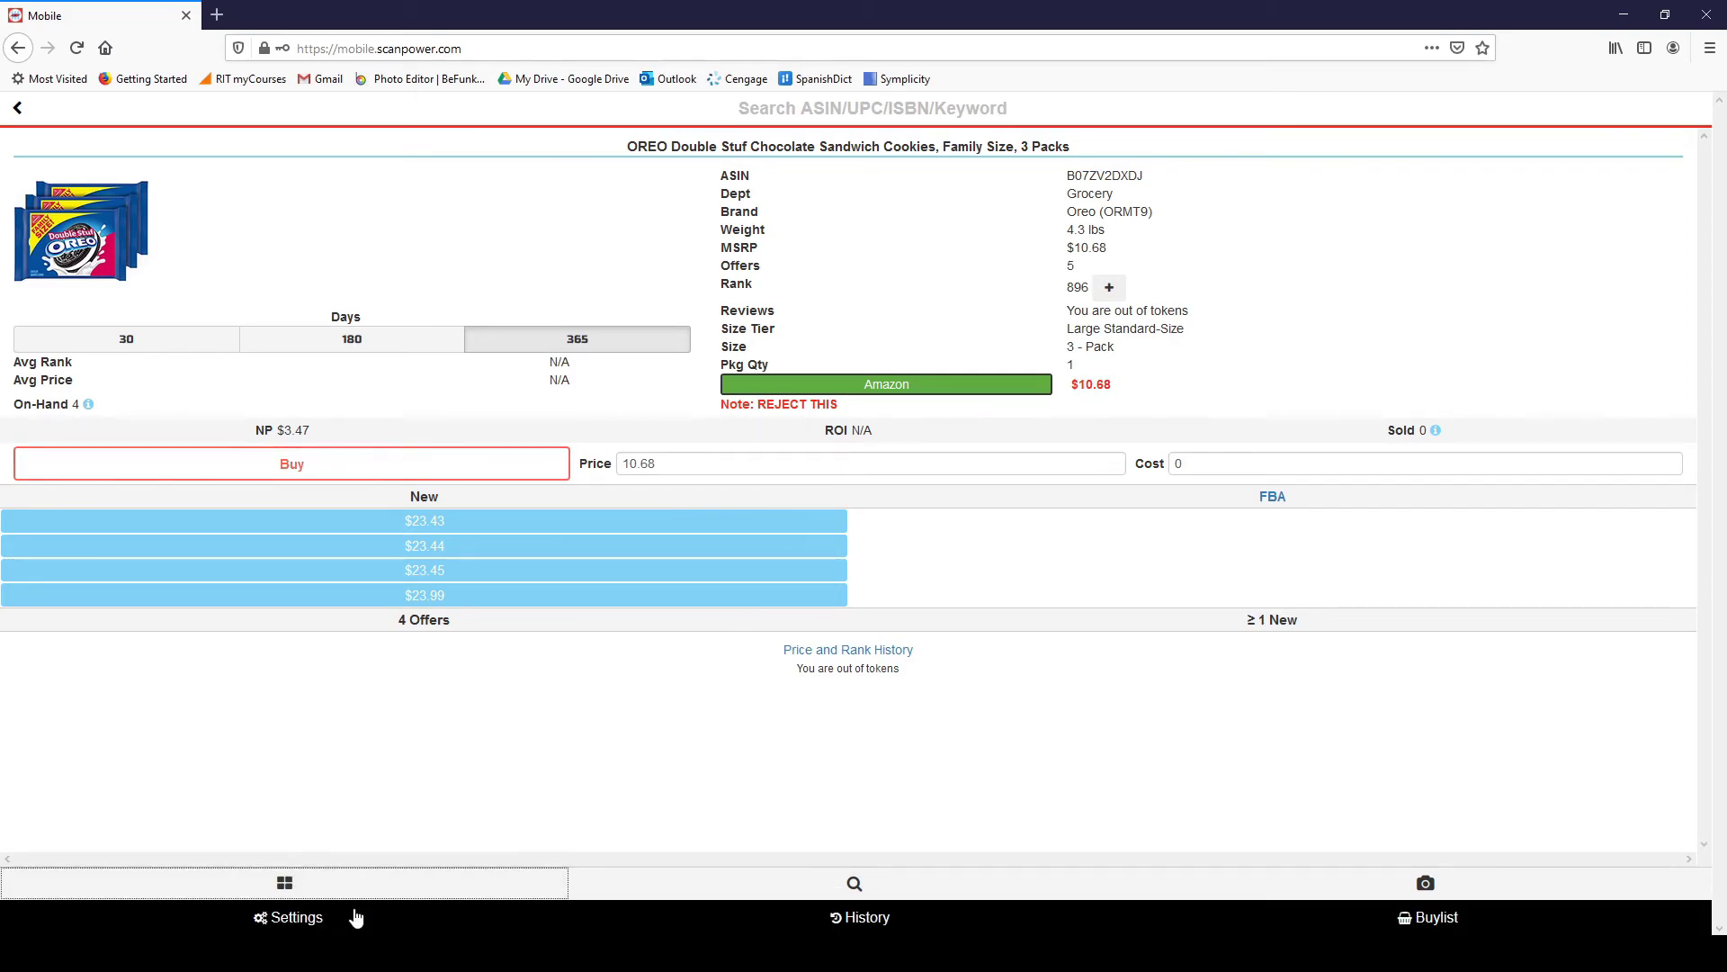
{"action": "left_click", "coordinate": [362, 916]}
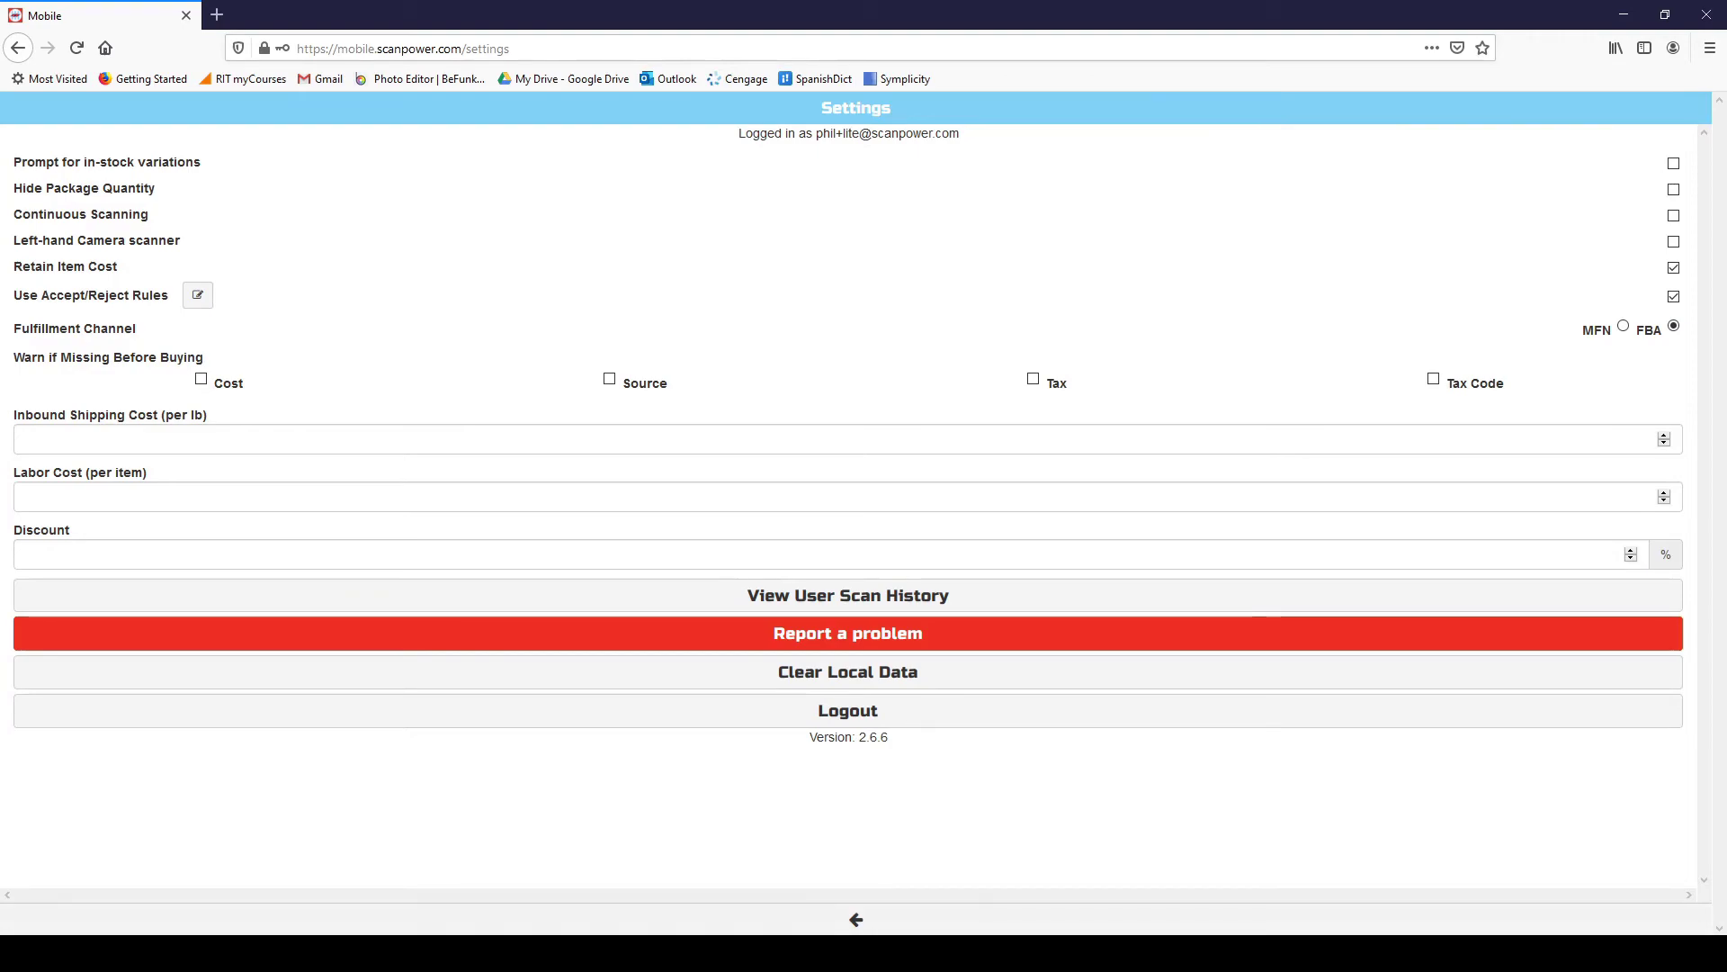
{"action": "key", "text": "alt+Tab"}
{"action": "left_click", "coordinate": [1049, 307]}
{"action": "double_click", "coordinate": [1049, 307]}
{"action": "key", "text": "alt+Tab"}
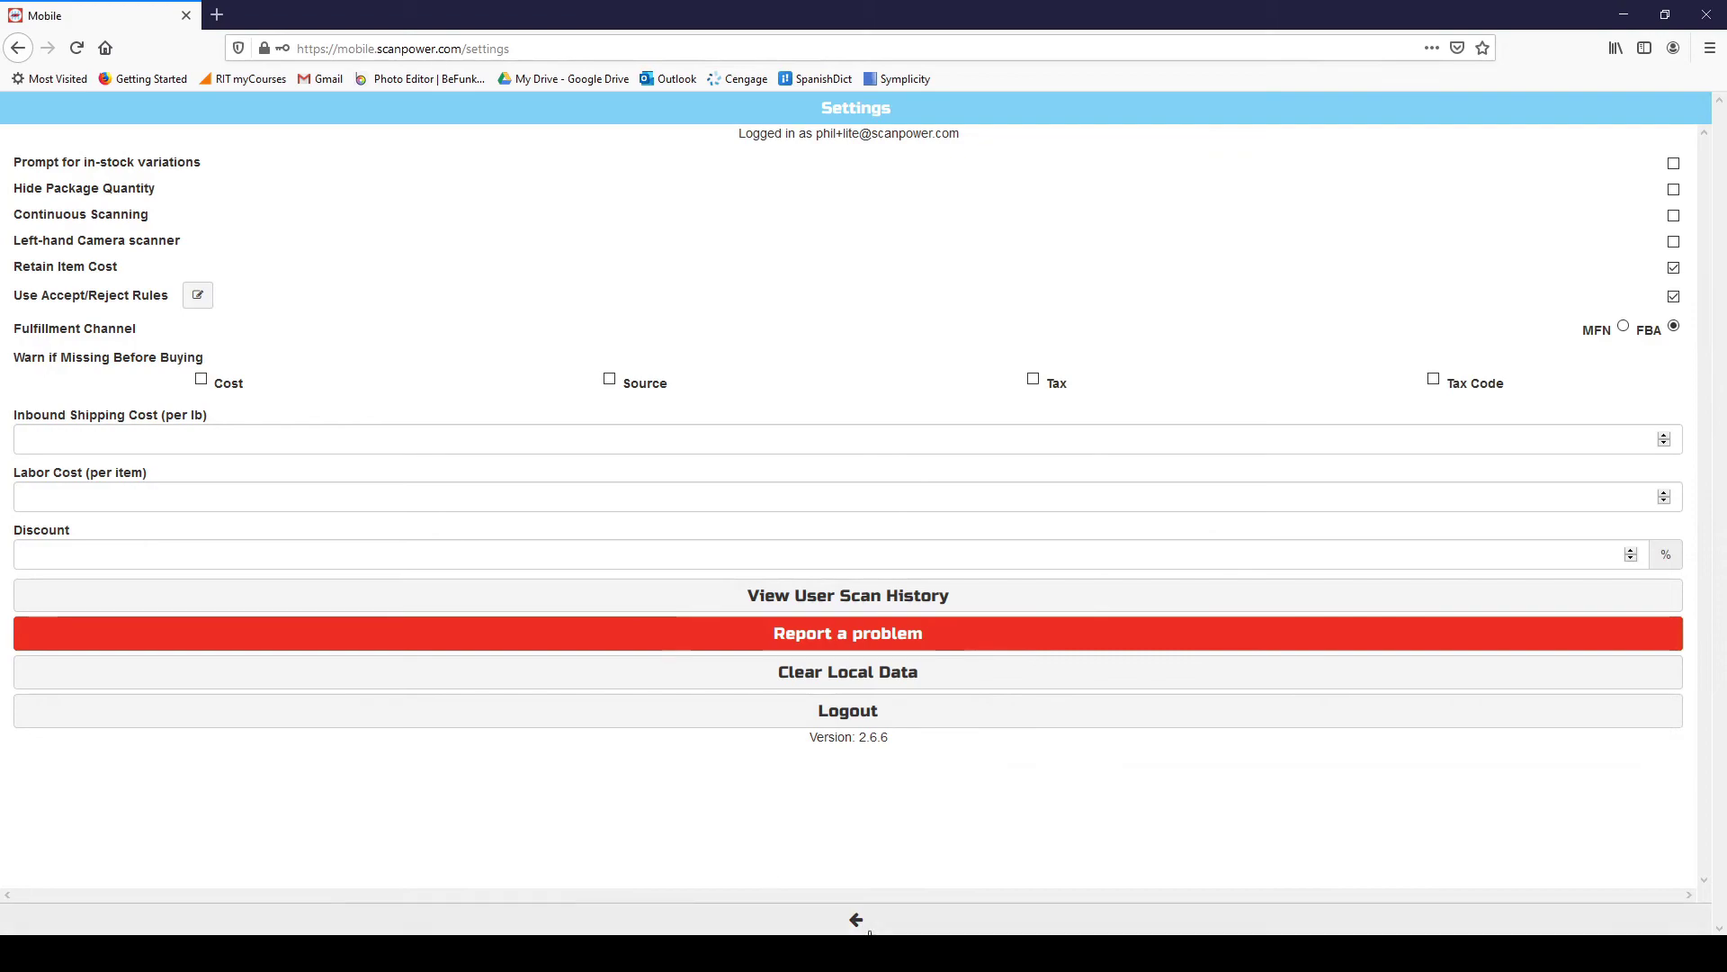
{"action": "left_click", "coordinate": [867, 929]}
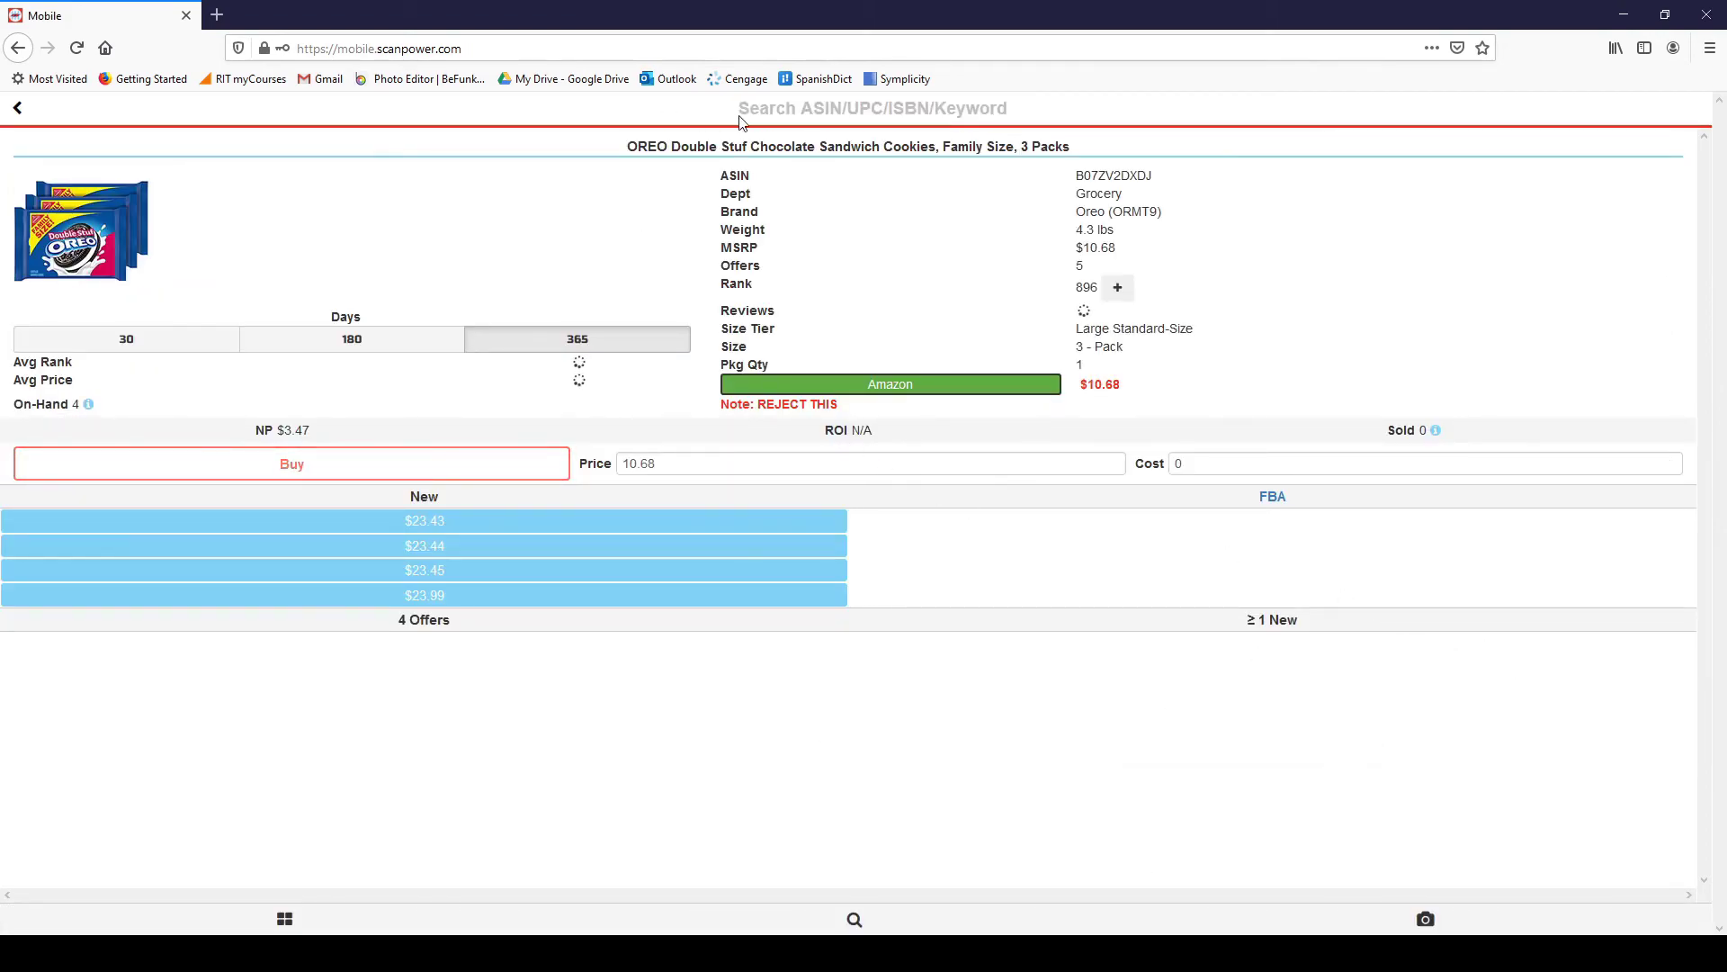
{"action": "left_click", "coordinate": [902, 110]}
{"action": "type", "text": "B0007OVWKG"}
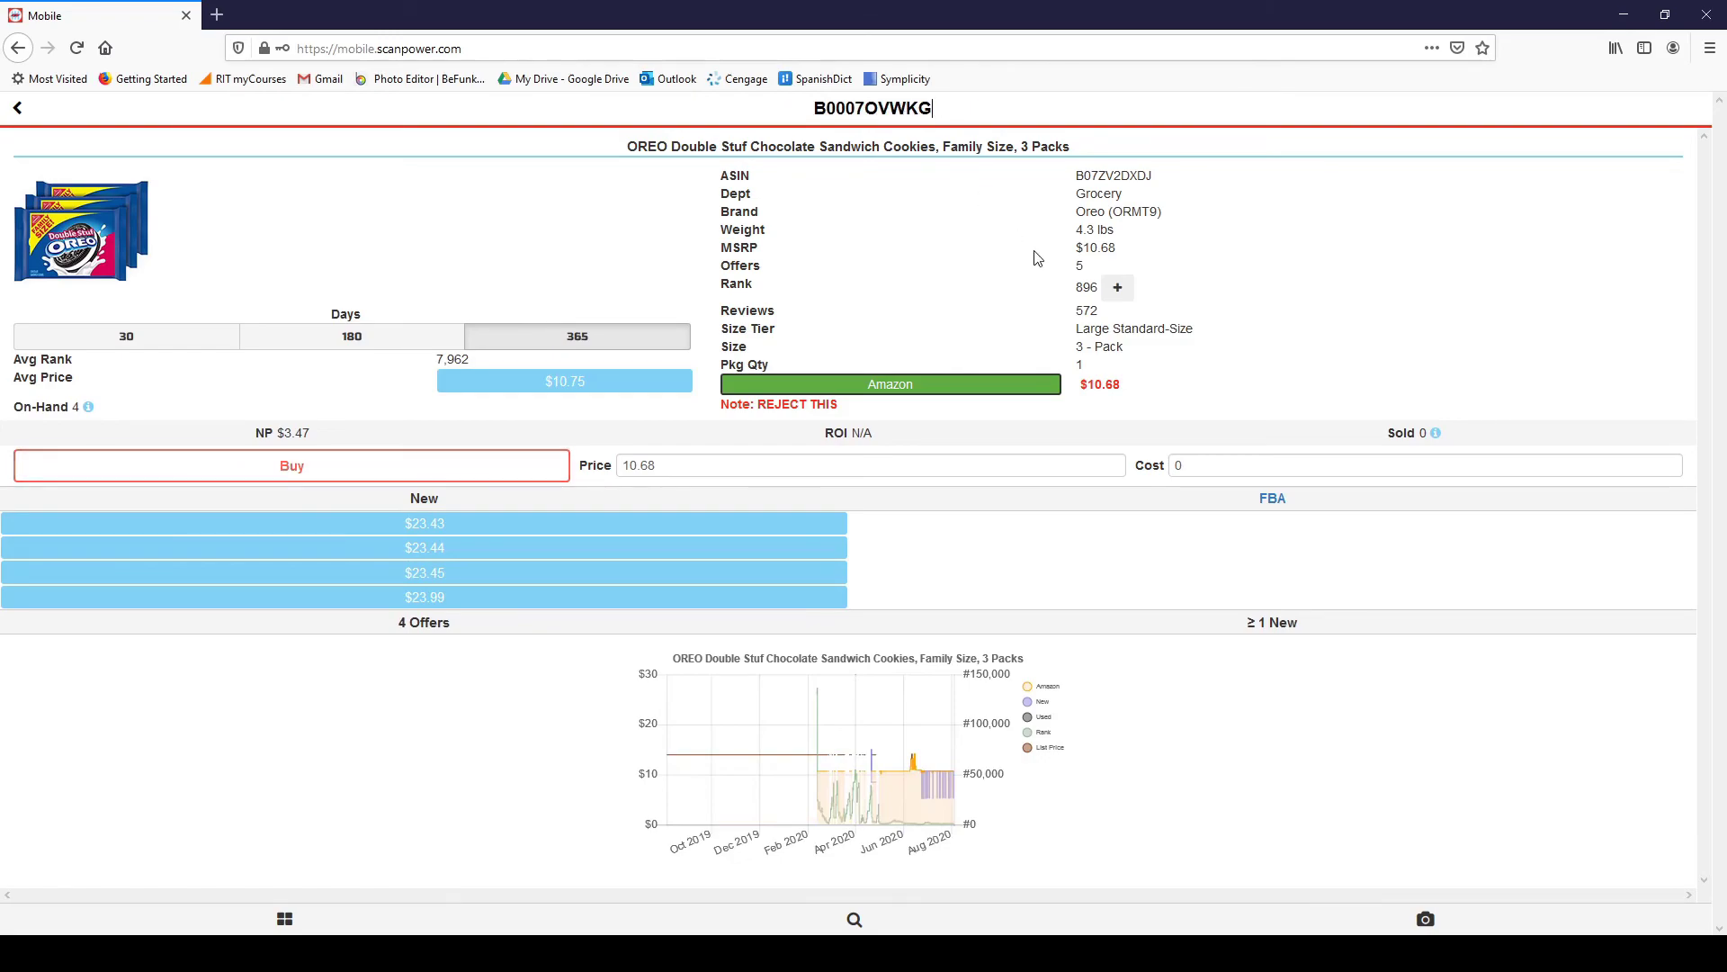
{"action": "key", "text": "Return"}
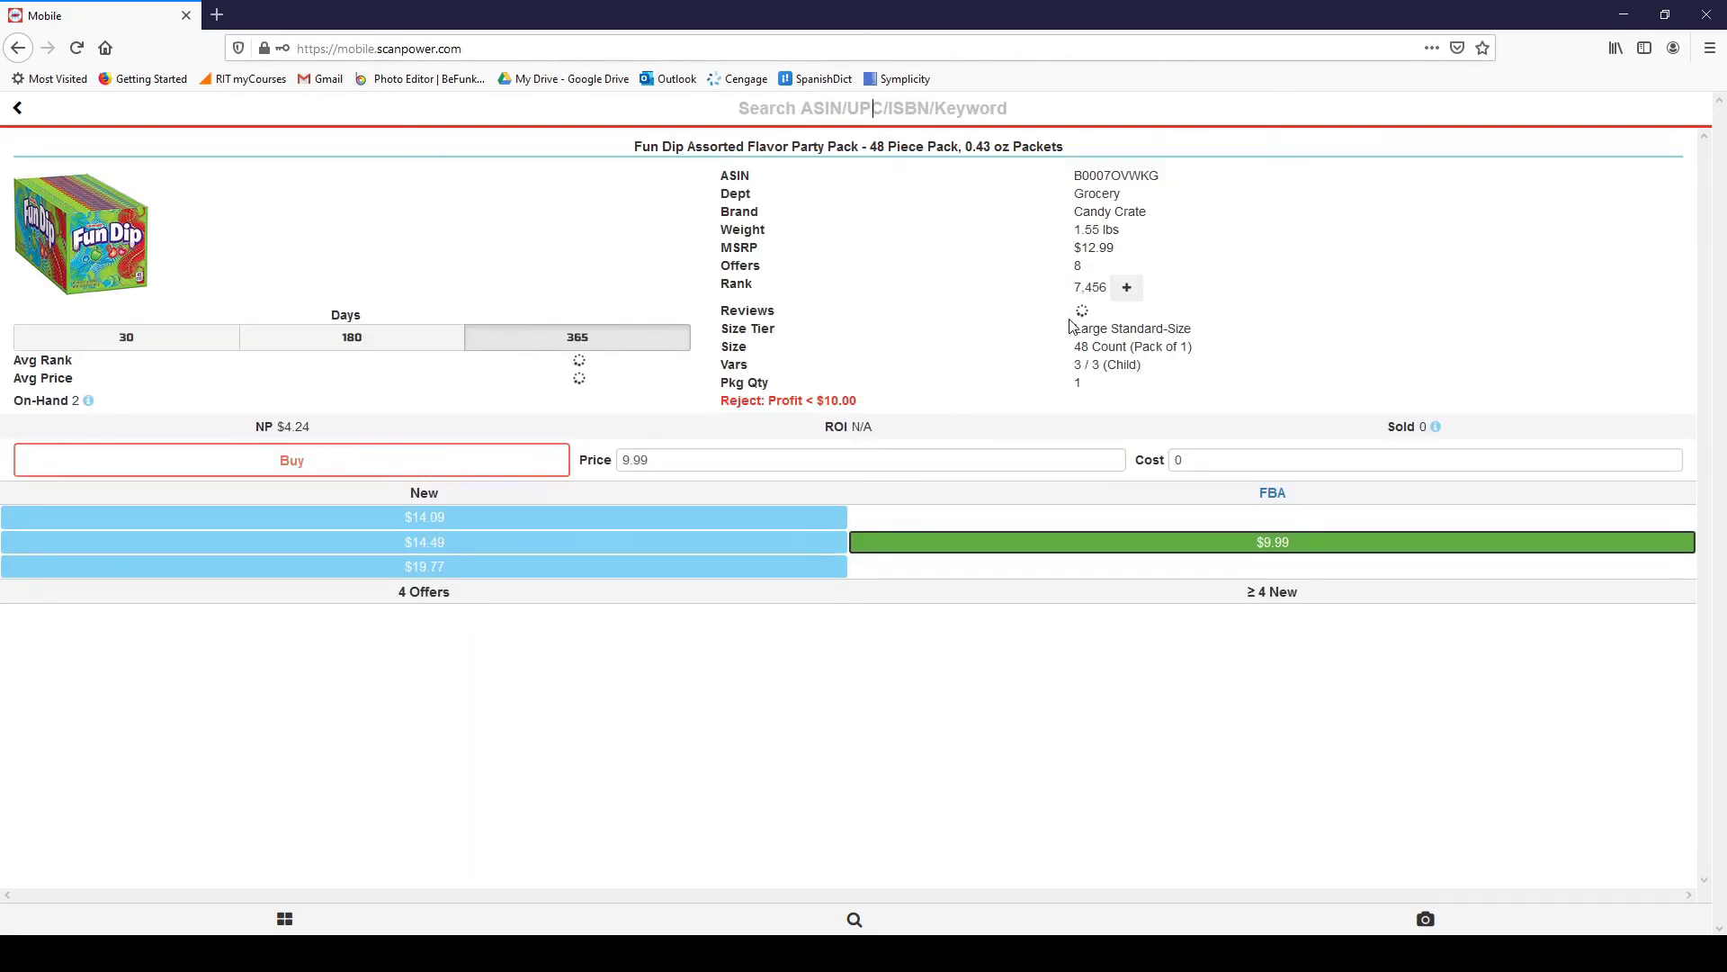